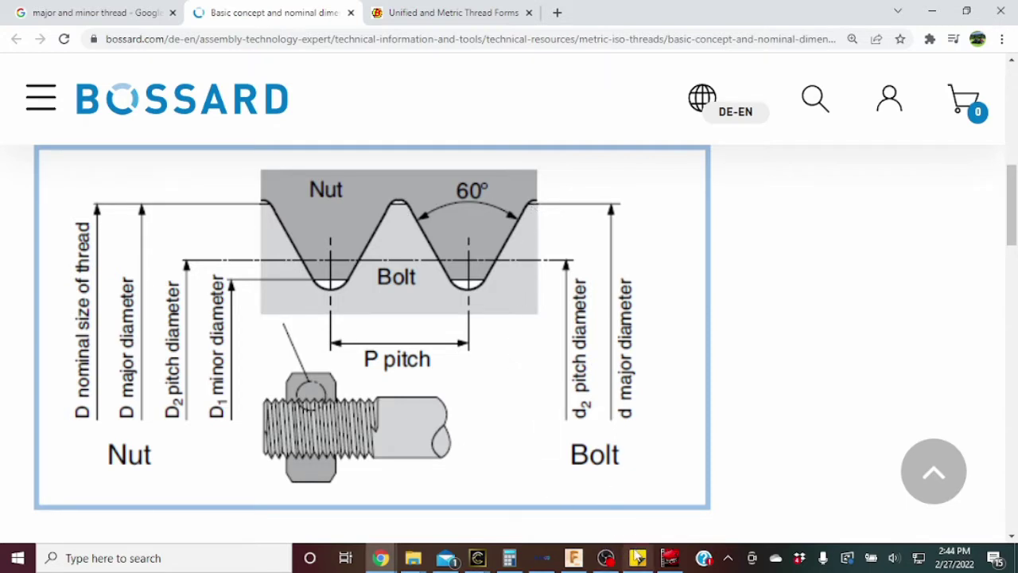
- Bring up the sticky note with the thread's diameter, pitch and section size measurements over the thread diagram
left_click(638, 558)
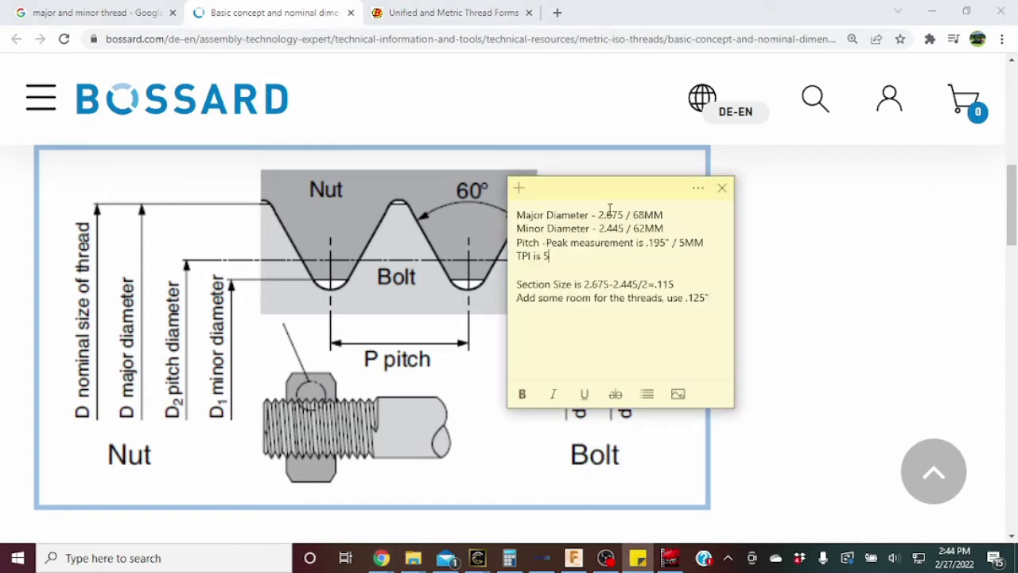
left_click_drag(610, 195, 647, 188)
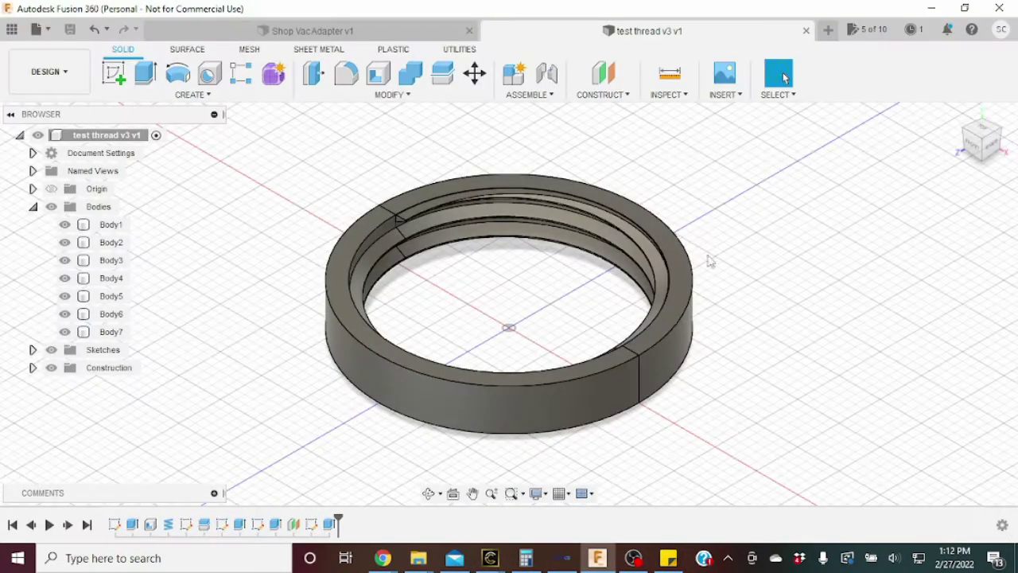
- Examine the finished test thread ring and its internal threads from the front and from several angles
scroll(512, 295, "down", 1)
middle_click_drag(549, 306, 490, 302)
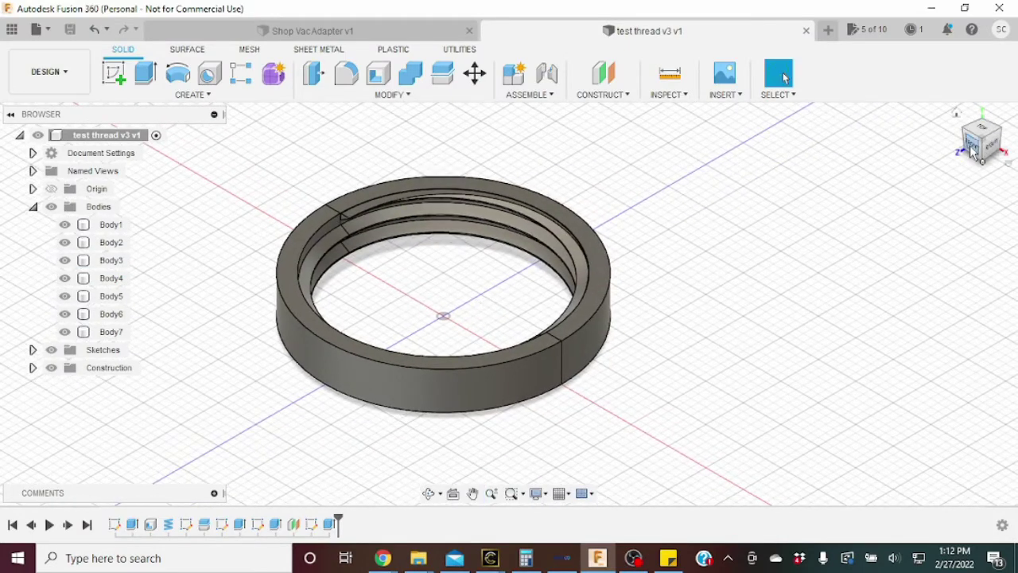
left_click_drag(986, 154, 978, 148)
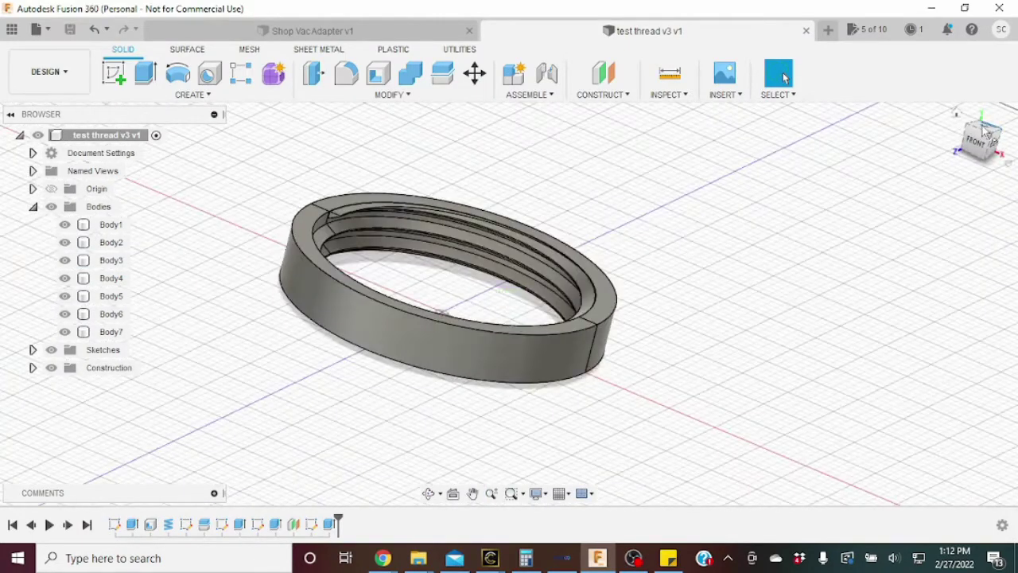
left_click(978, 148)
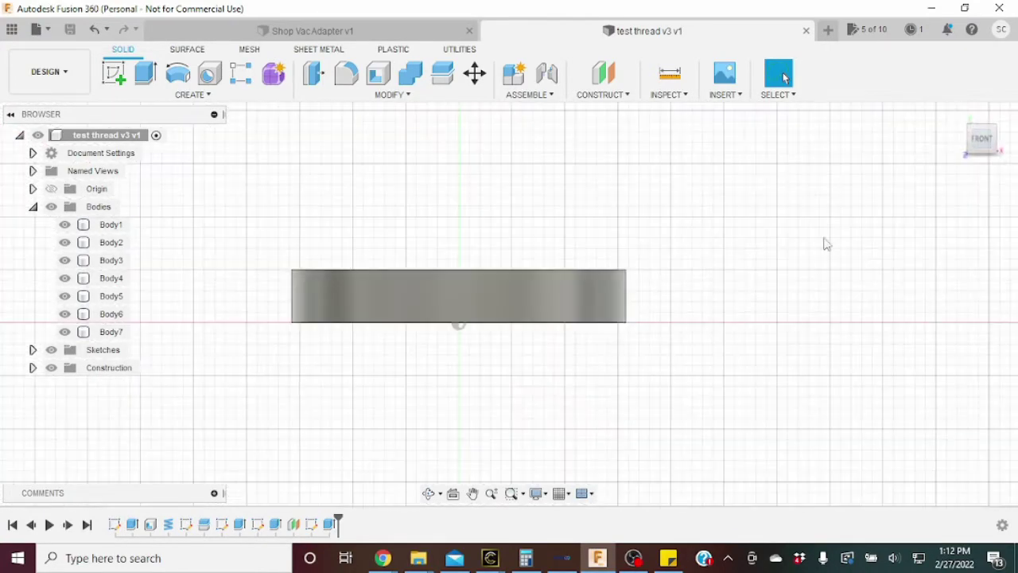
mouse_move(986, 143)
left_mouse_down()
mouse_move(1008, 173)
mouse_move(1003, 141)
left_mouse_up()
scroll(421, 270, "up", 3)
middle_click_drag(420, 271, 484, 338, "shift")
key("Escape")
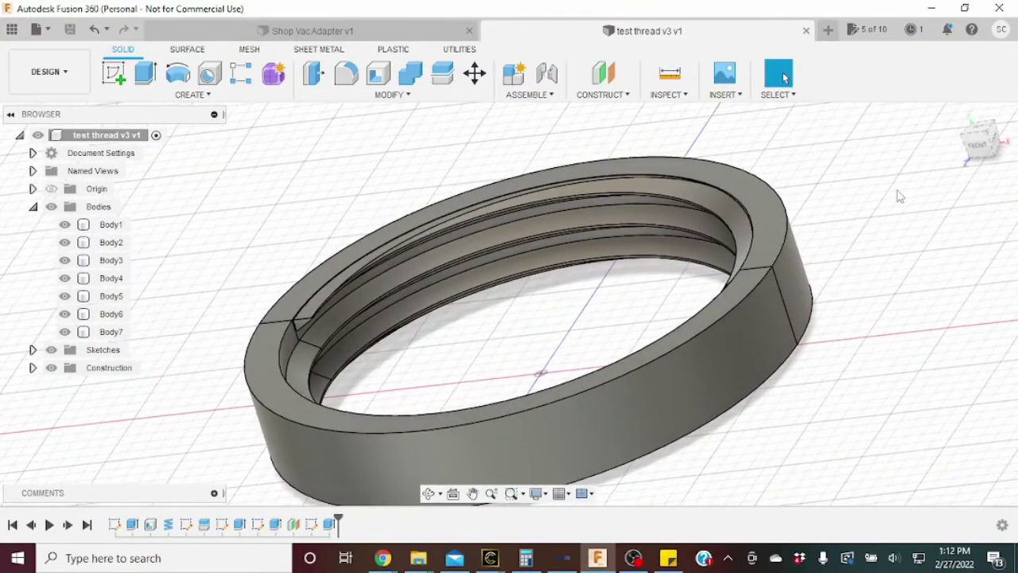
left_click(980, 148)
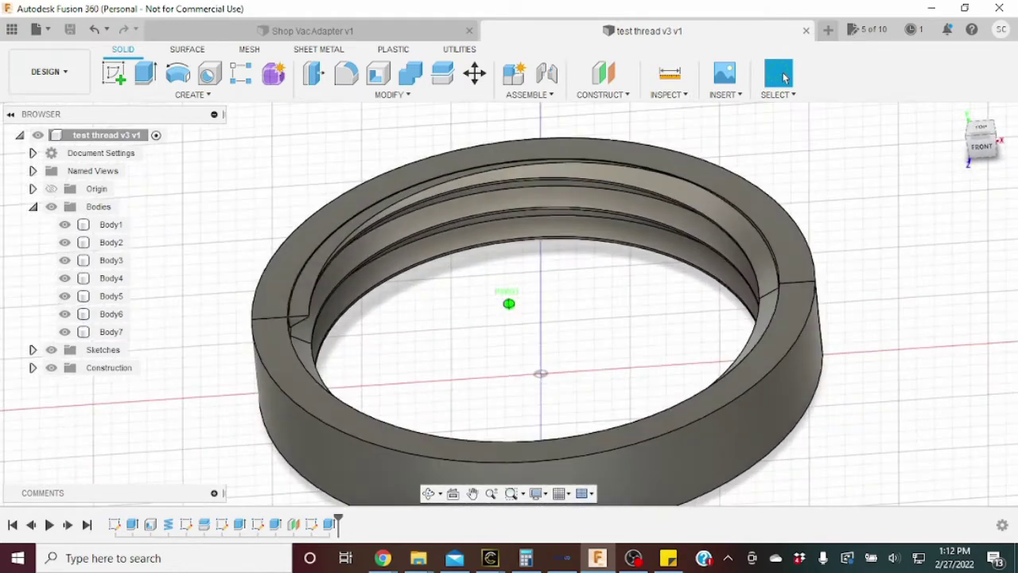
left_click(966, 162)
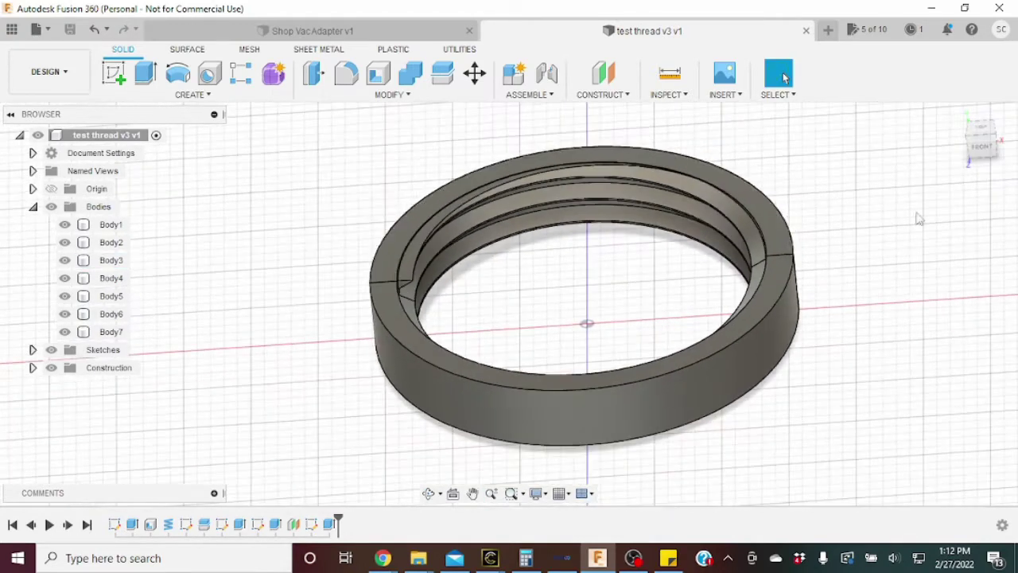
middle_click_drag(978, 163, 747, 356, "shift")
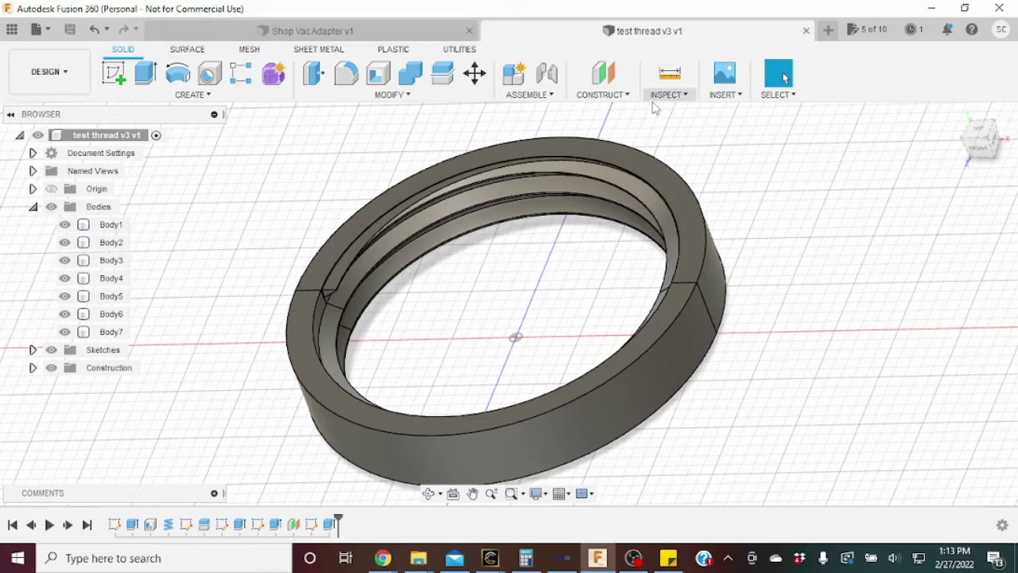
- Start a new design and sketch a 2.7 in diameter circle centred on the origin on the horizontal plane
left_click(827, 30)
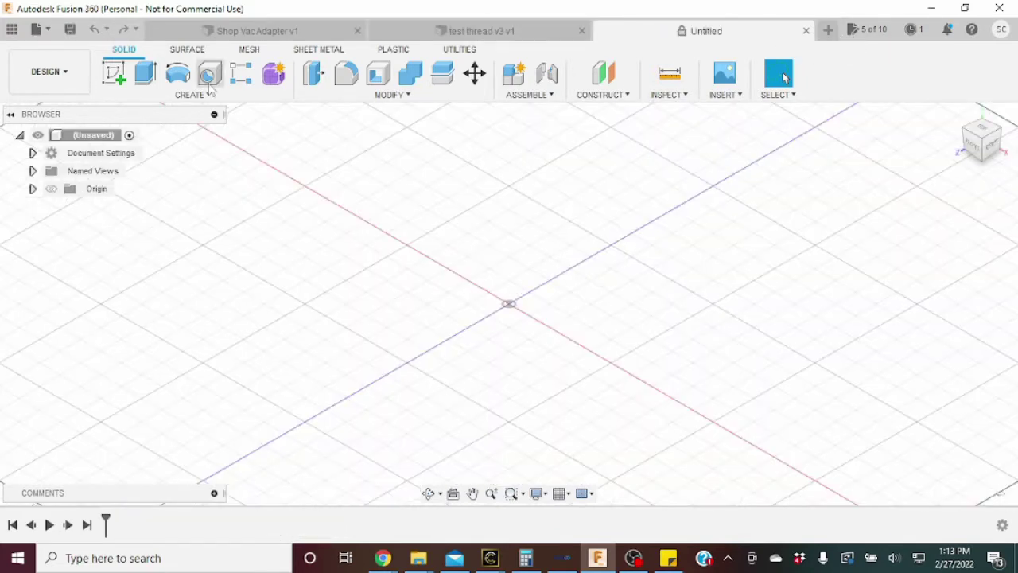
left_click(114, 73)
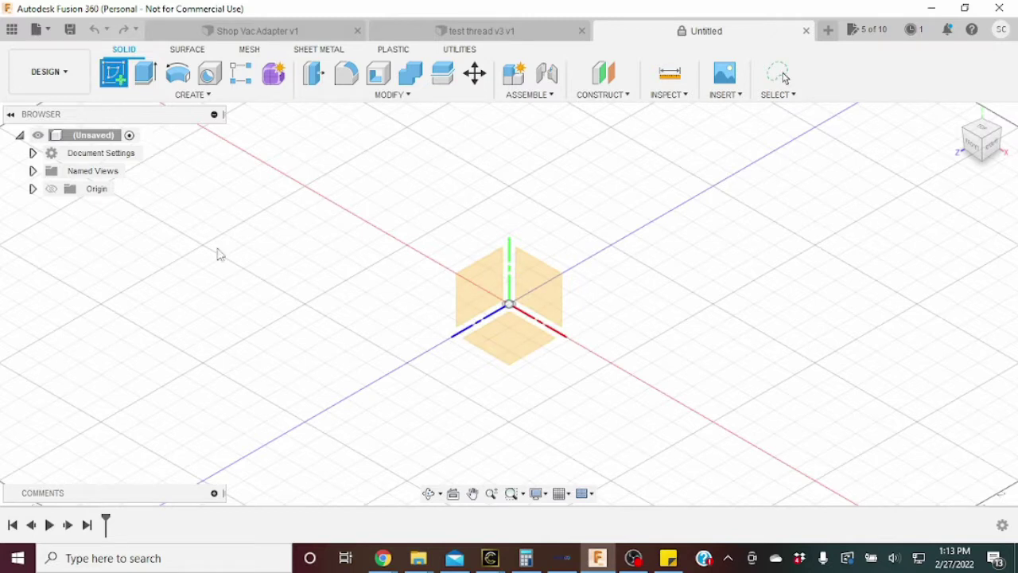
left_click(510, 347)
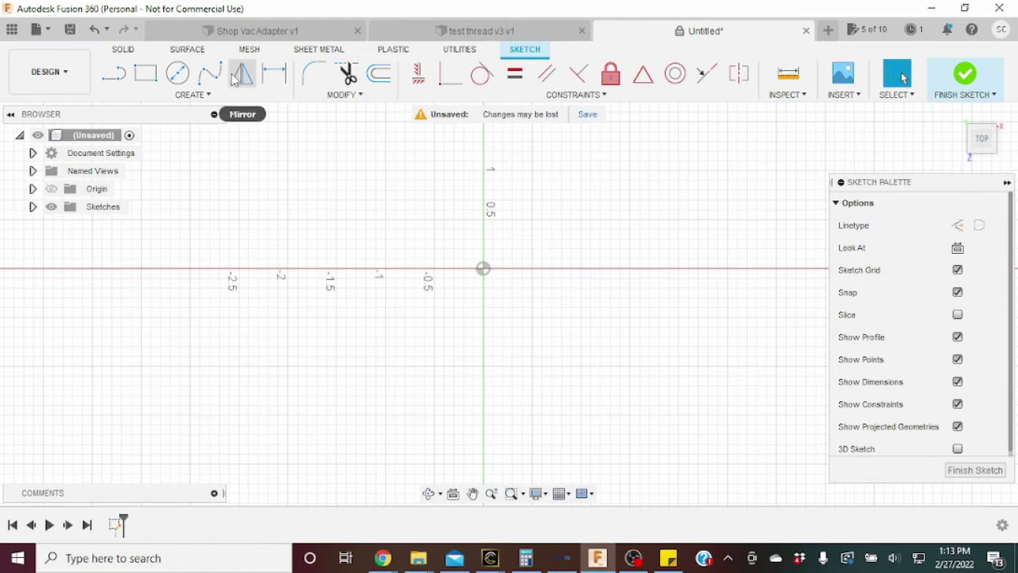
left_click(183, 78)
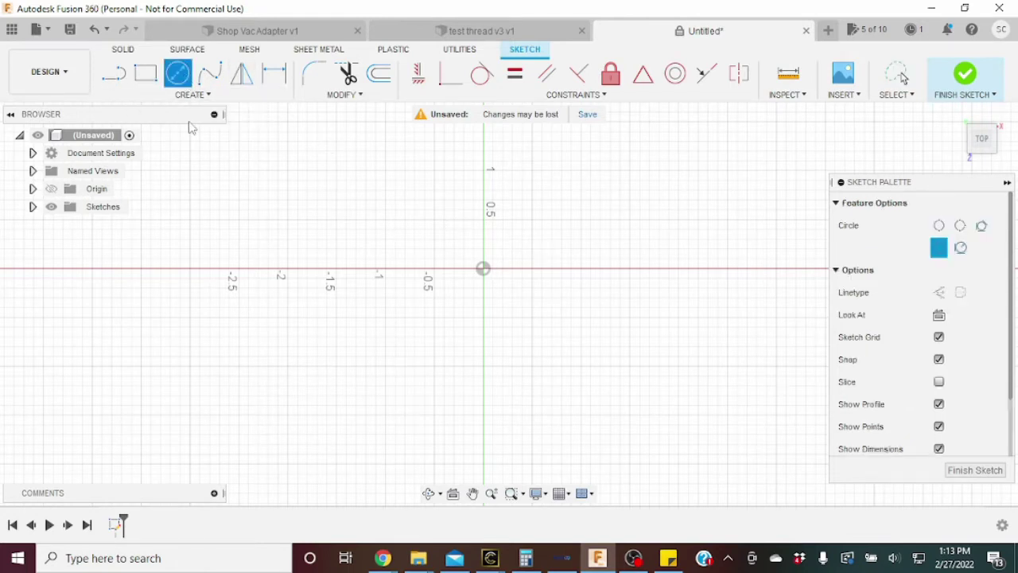
left_click(484, 269)
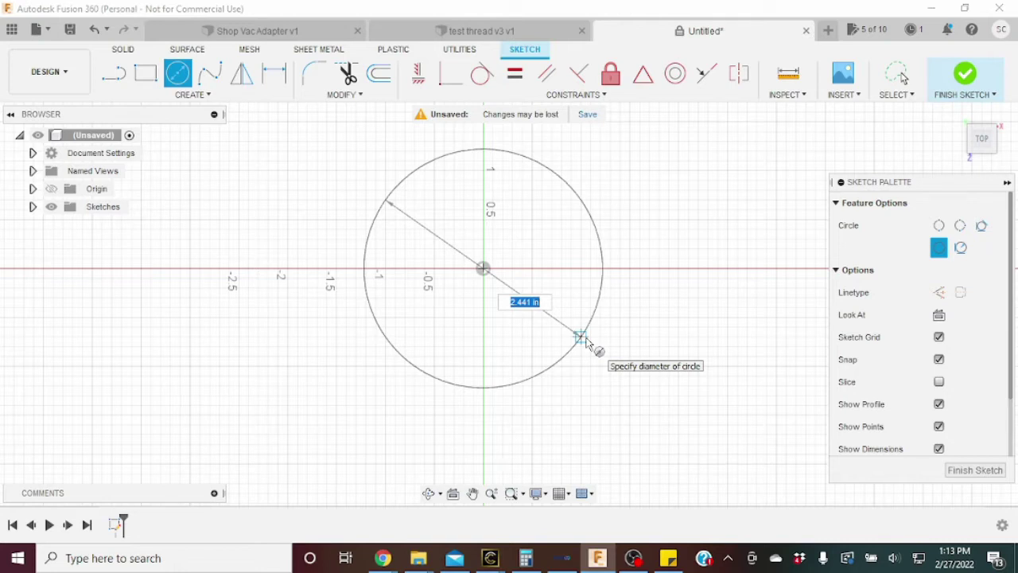
type("2.7")
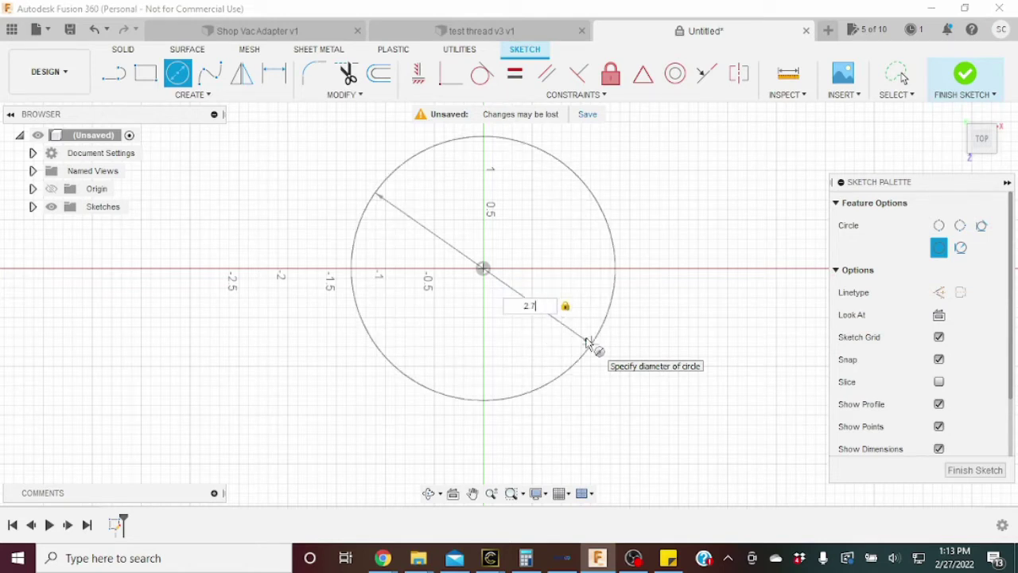
key("Return")
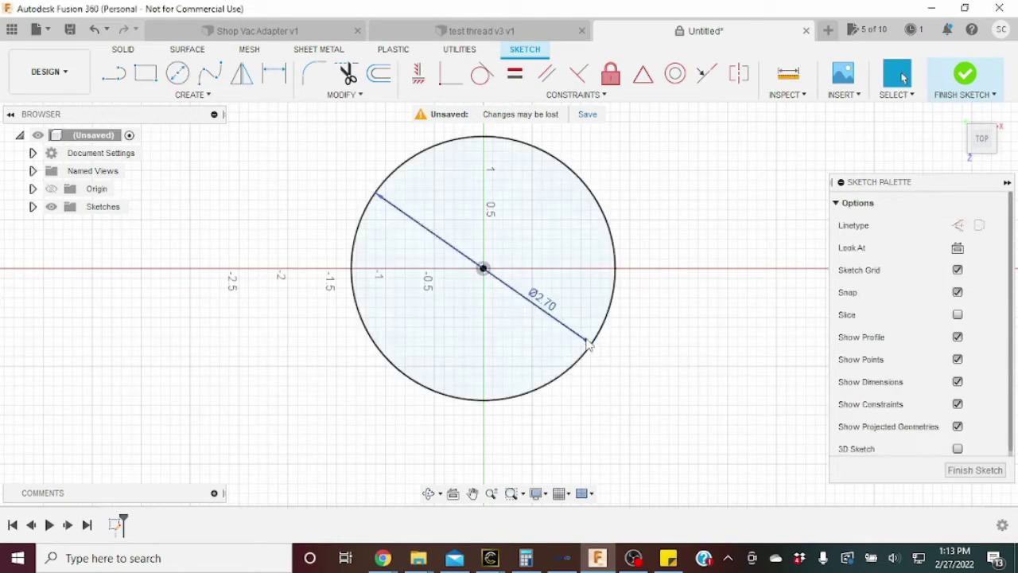
- Extrude the circle profile 0.5 in as a new body
left_click(546, 336)
key("e")
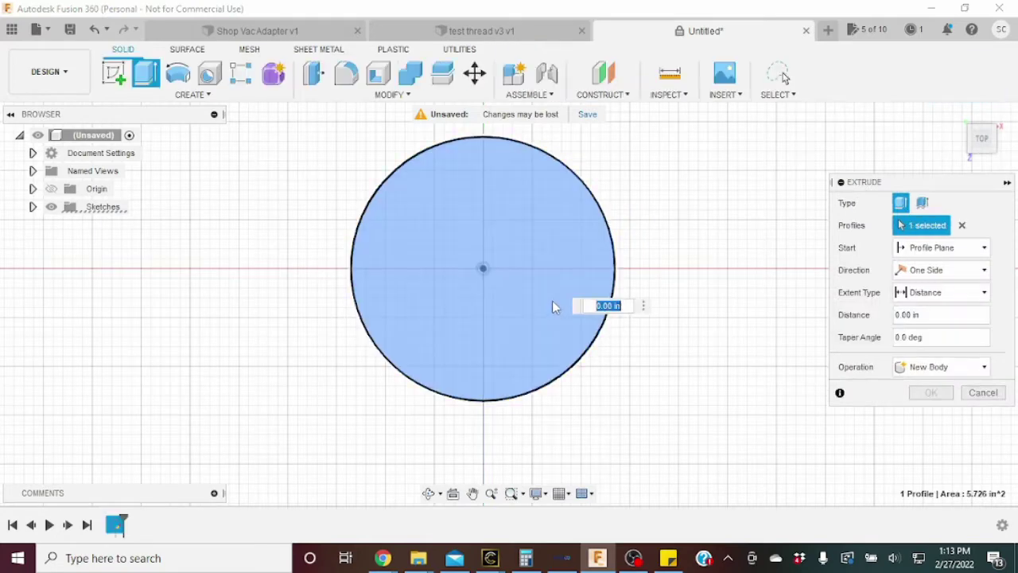
type(".5")
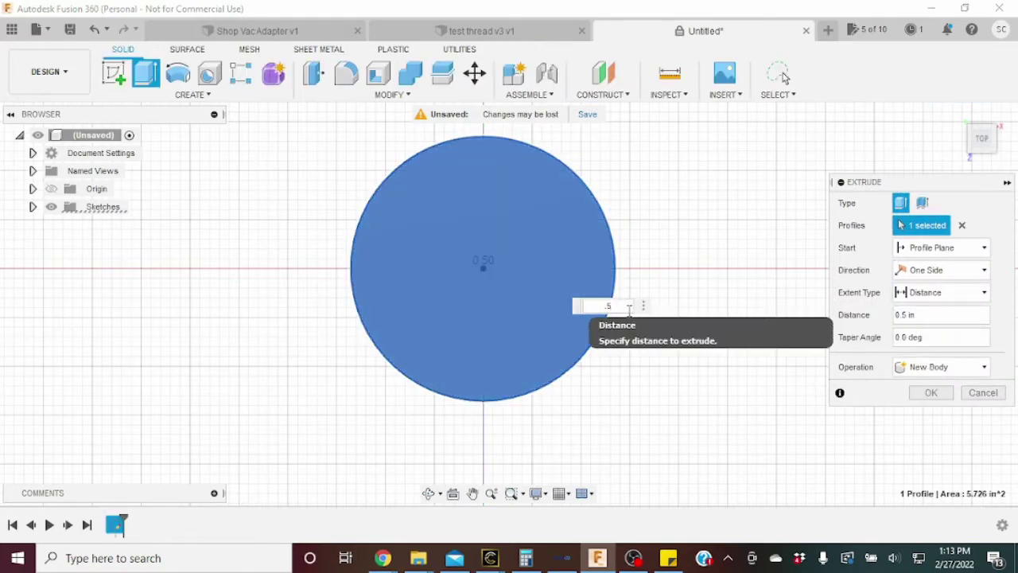
key("Return")
- Shell the disc through its top and bottom faces with an outside thickness of 0.2 in
left_click(969, 127)
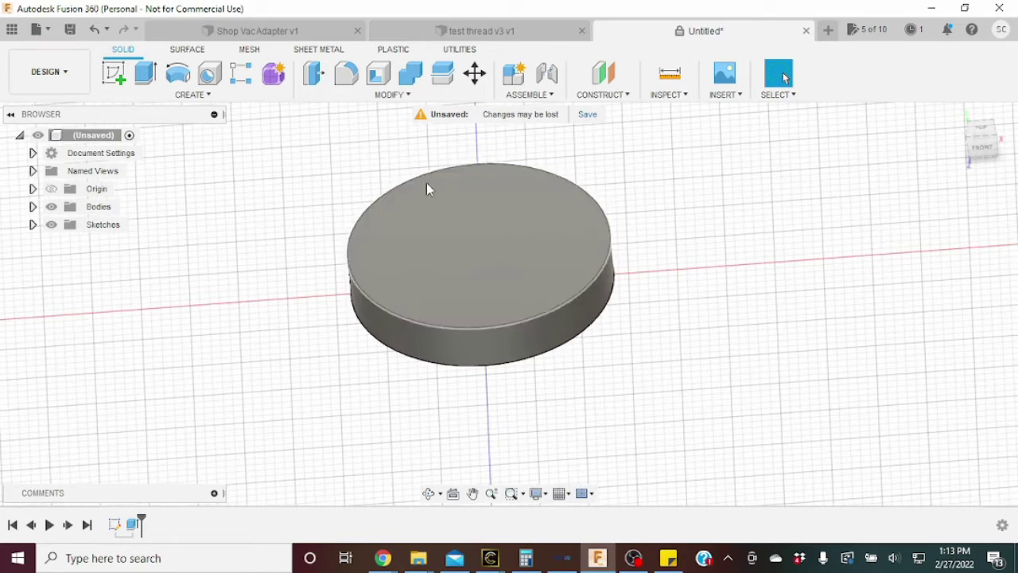
left_click(378, 73)
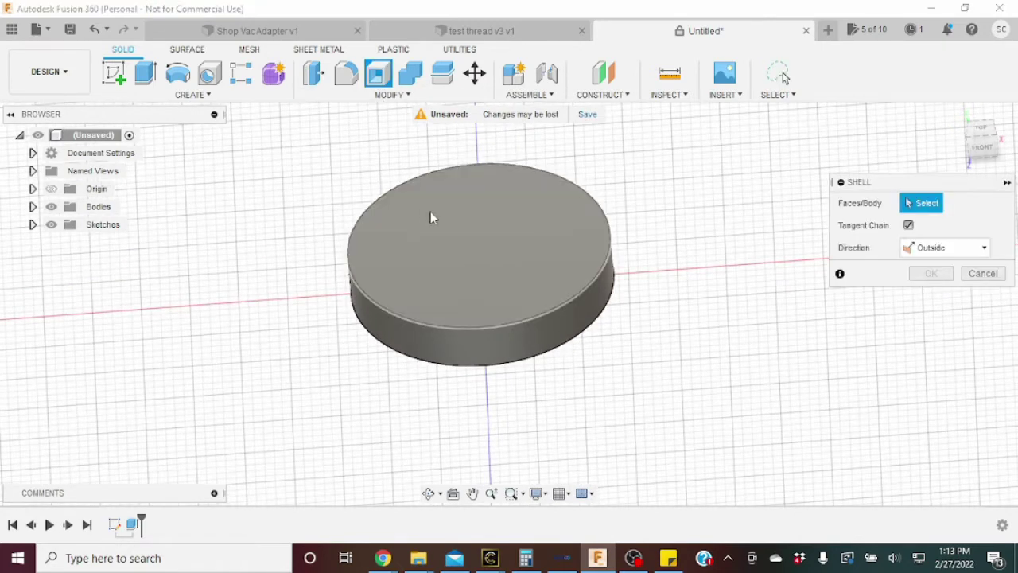
left_click(489, 260)
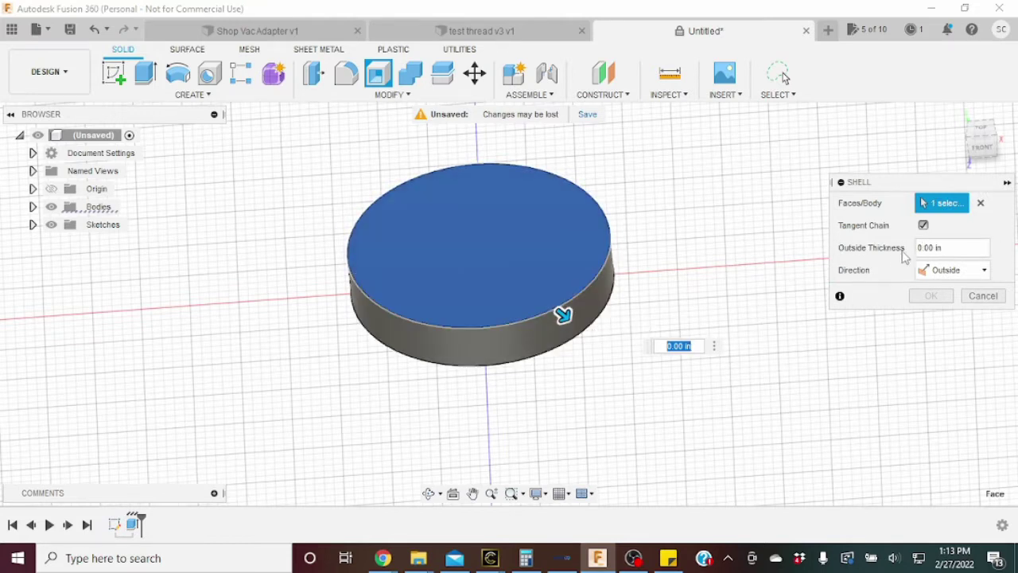
left_click(932, 248)
type(".2")
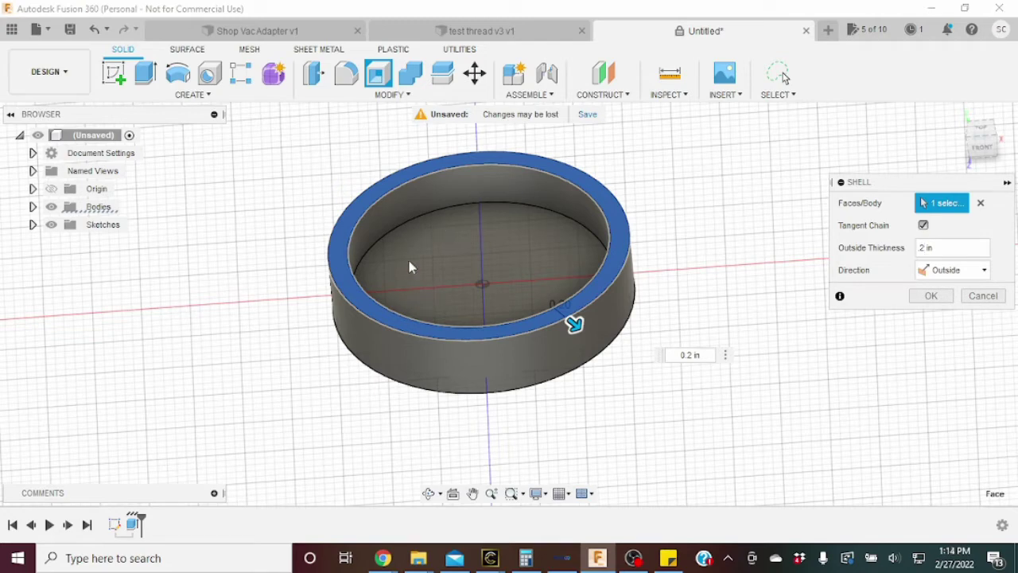
middle_click_drag(573, 324, 581, 227, "shift")
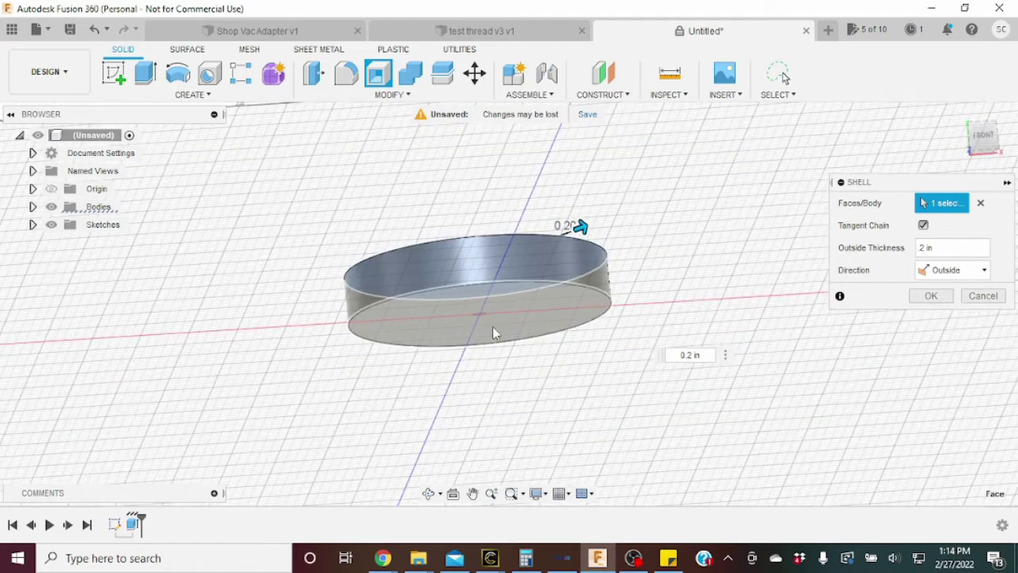
left_click(520, 319)
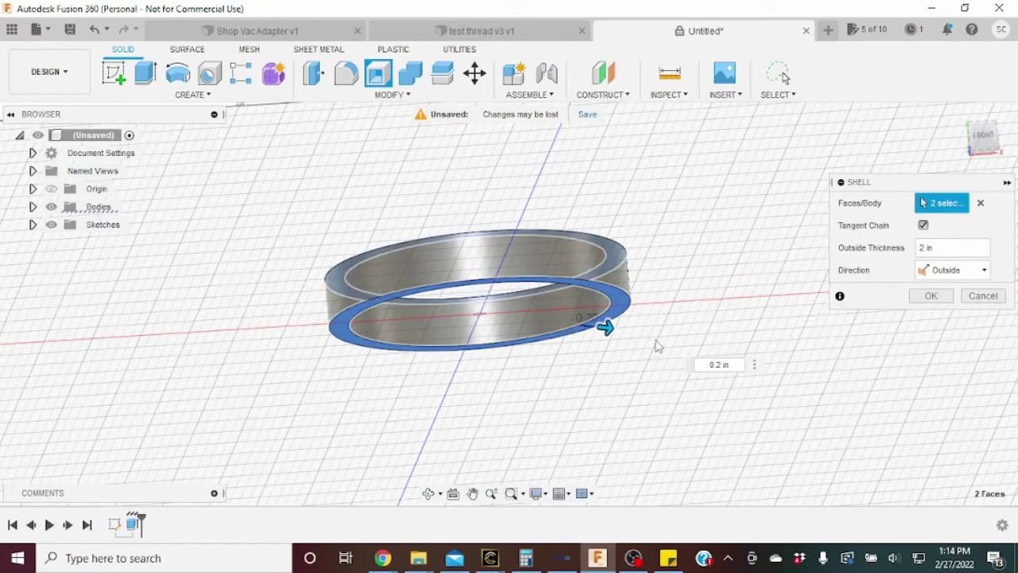
middle_click_drag(990, 153, 994, 159, "shift")
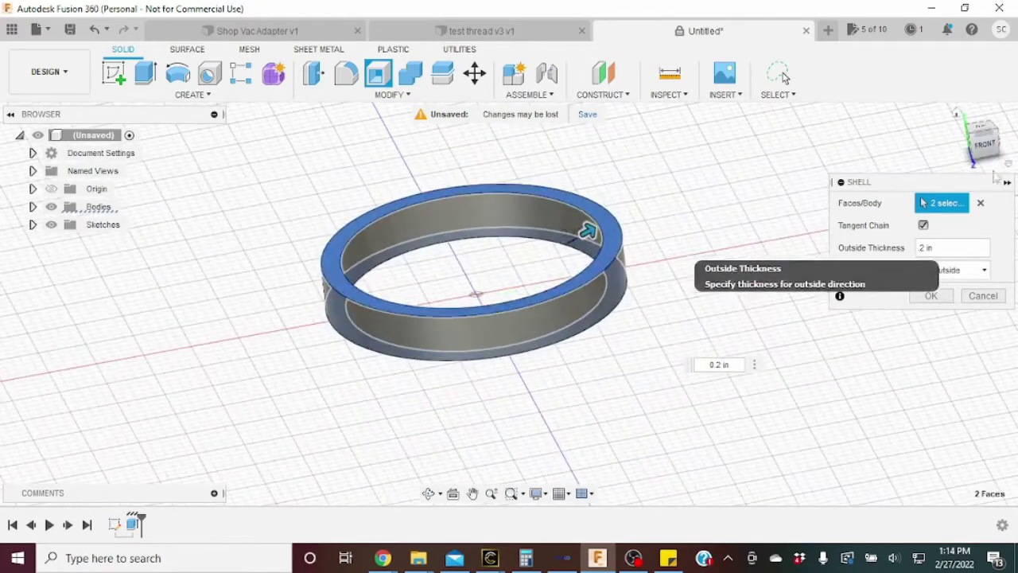
left_click(930, 295)
- Start a coil on the horizontal plane, centred on the origin, with a 2.5 in diameter
middle_click_drag(986, 163, 983, 177, "shift")
left_click(980, 131)
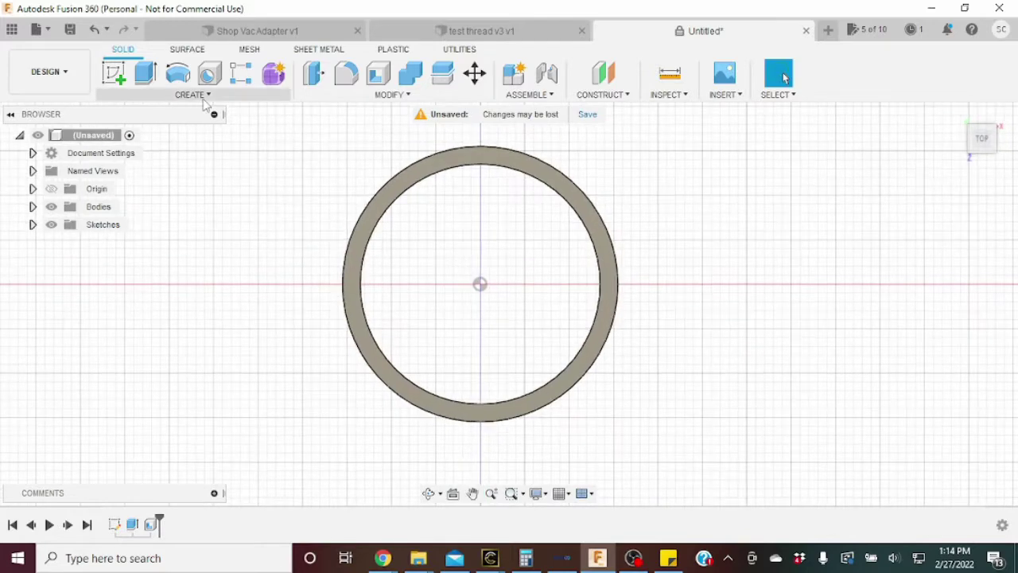
left_click(198, 96)
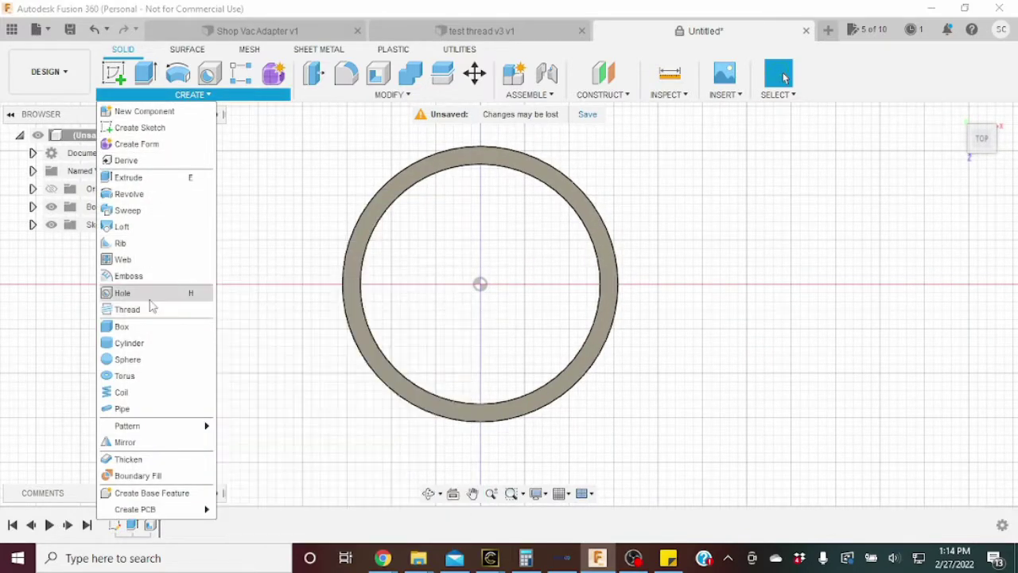
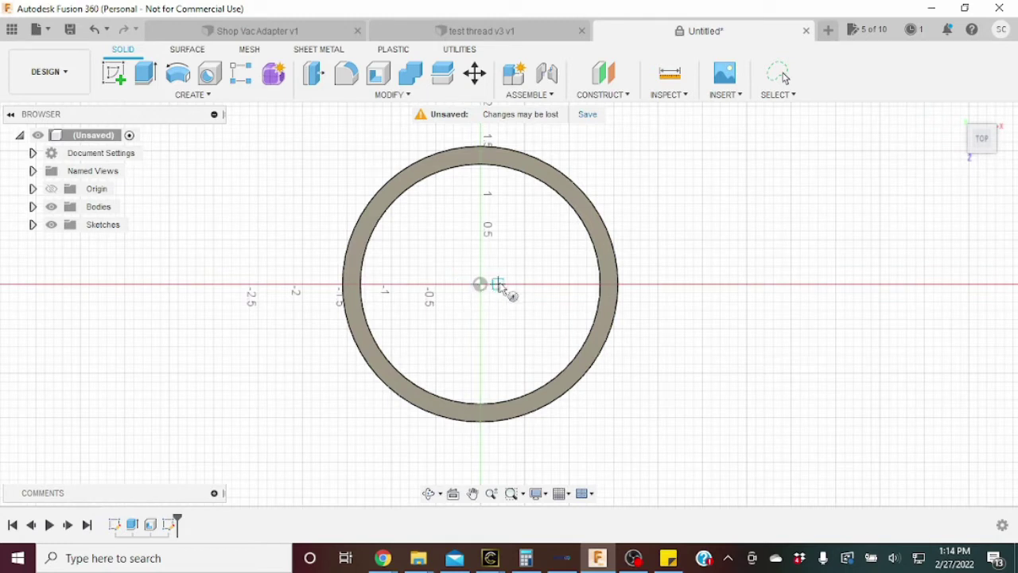
left_click(480, 284)
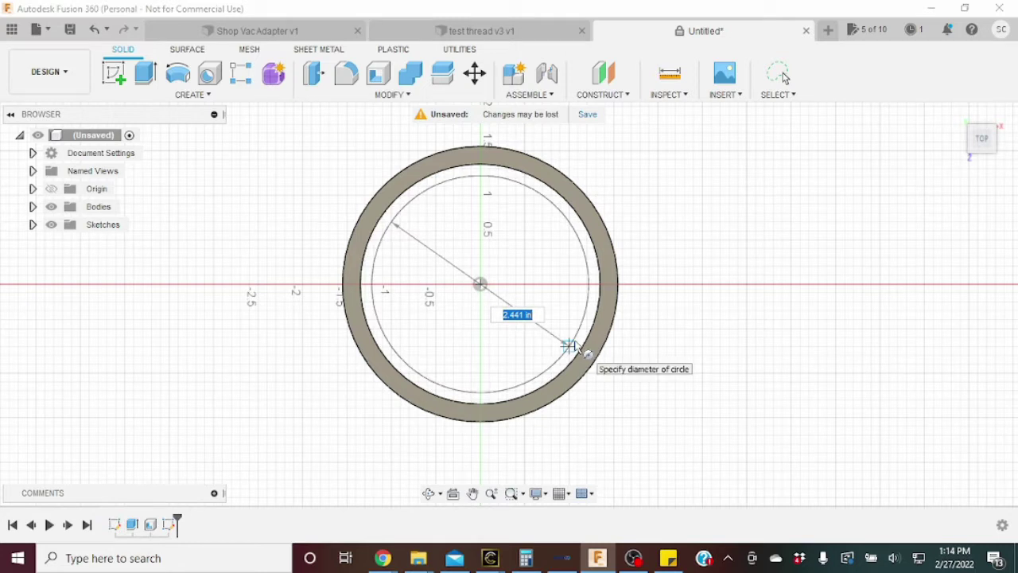
type("2")
key("Tab")
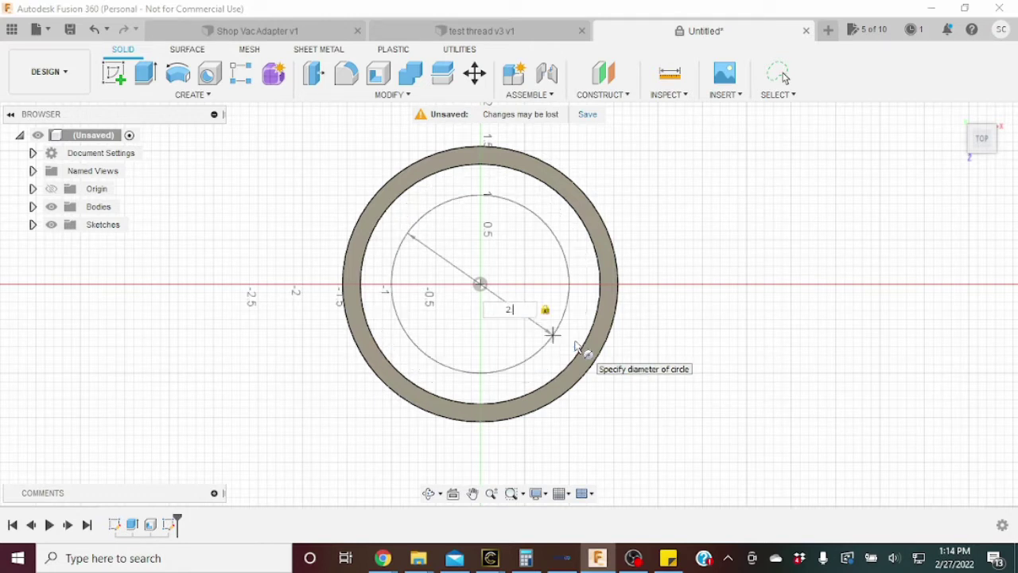
key("Tab")
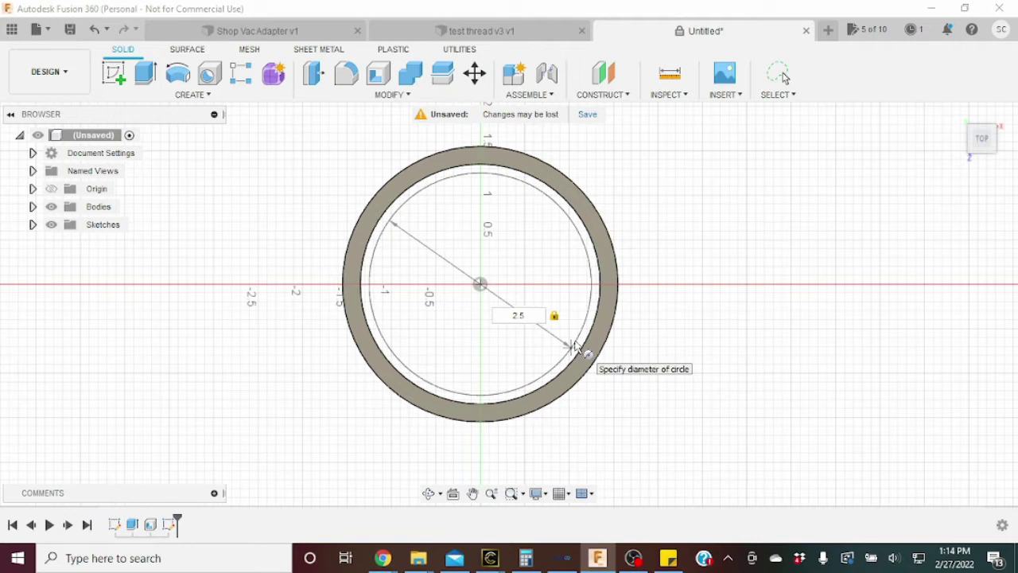
left_click(574, 346)
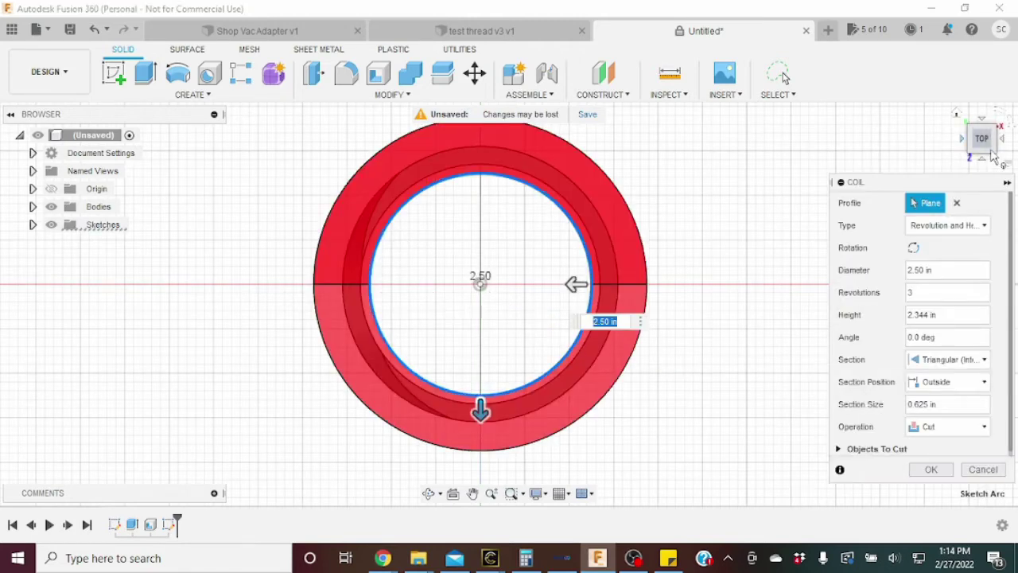
- Examine the coil preview, its type options and the thread measurements recorded in the sticky note
mouse_move(993, 156)
left_mouse_down()
mouse_move(736, 280)
mouse_move(693, 329)
left_mouse_up()
left_click_drag(981, 137, 983, 136)
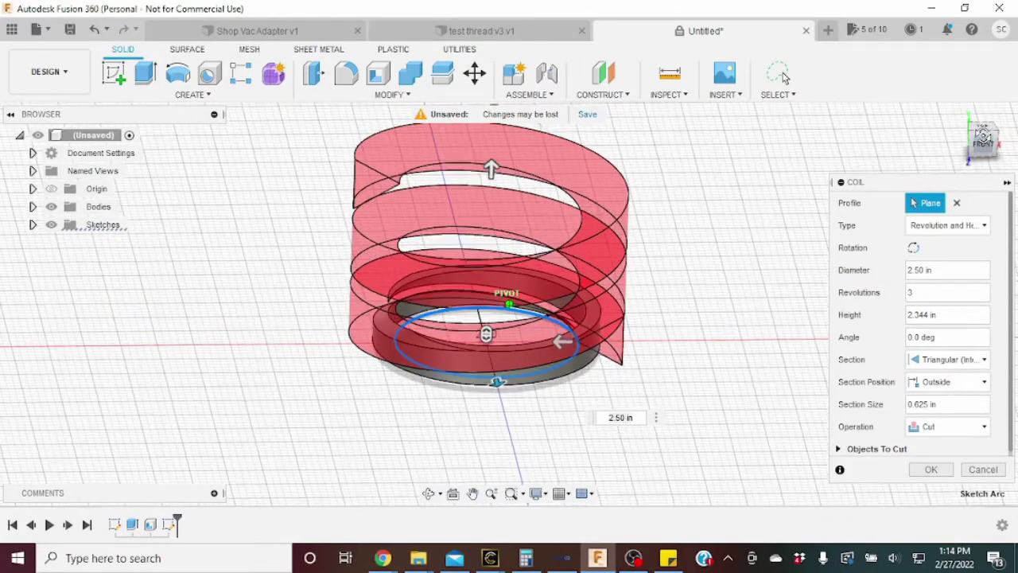
mouse_move(983, 137)
middle_mouse_down("shift")
mouse_move(518, 205)
mouse_move(522, 241)
middle_mouse_up("shift")
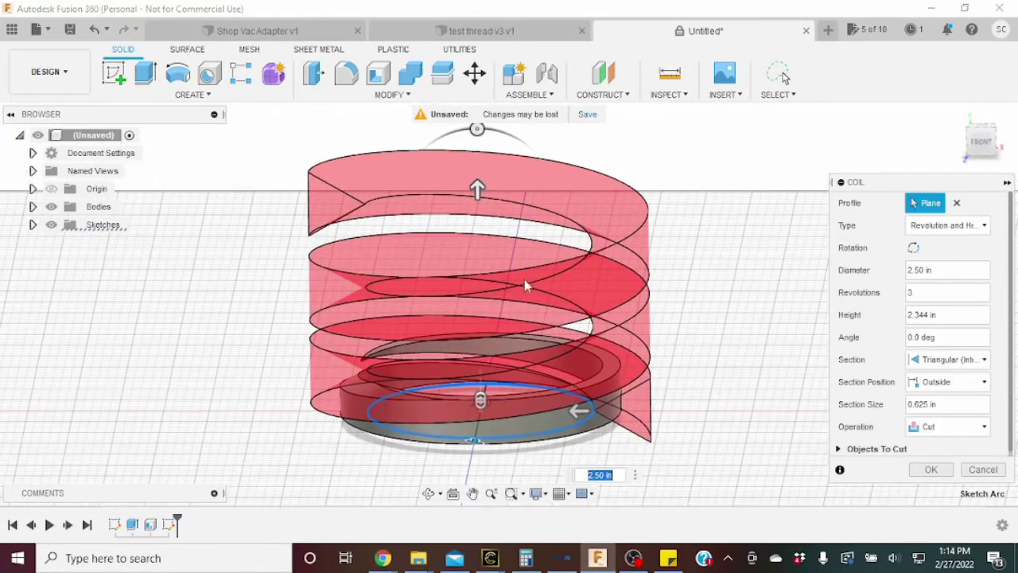
left_click(948, 227)
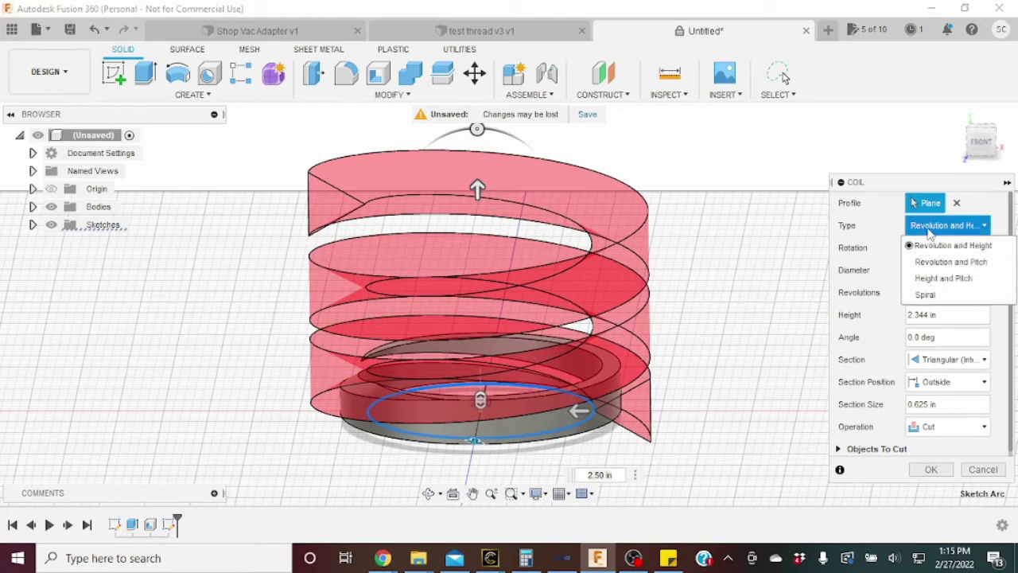
left_click(928, 229)
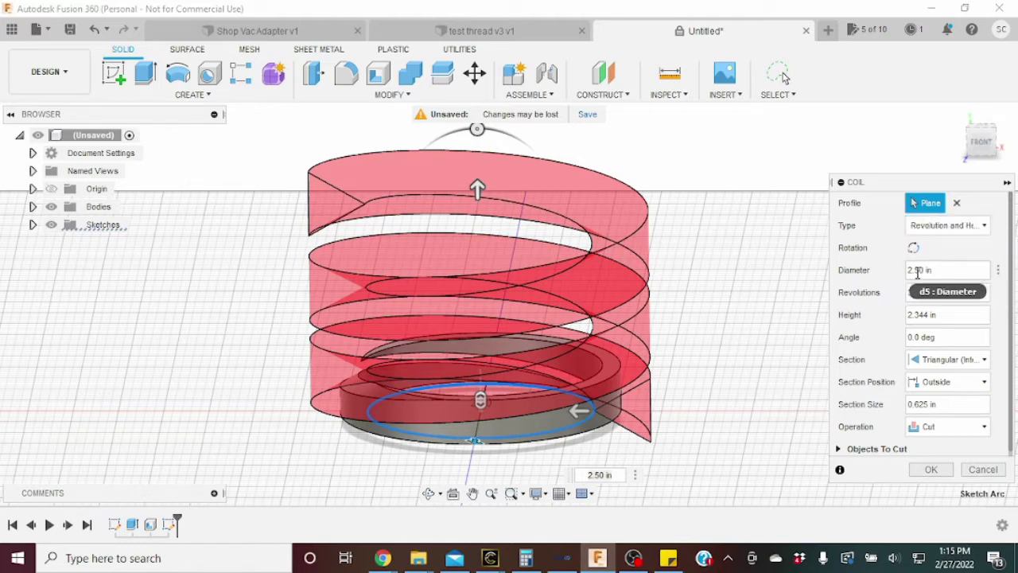
left_click(913, 293)
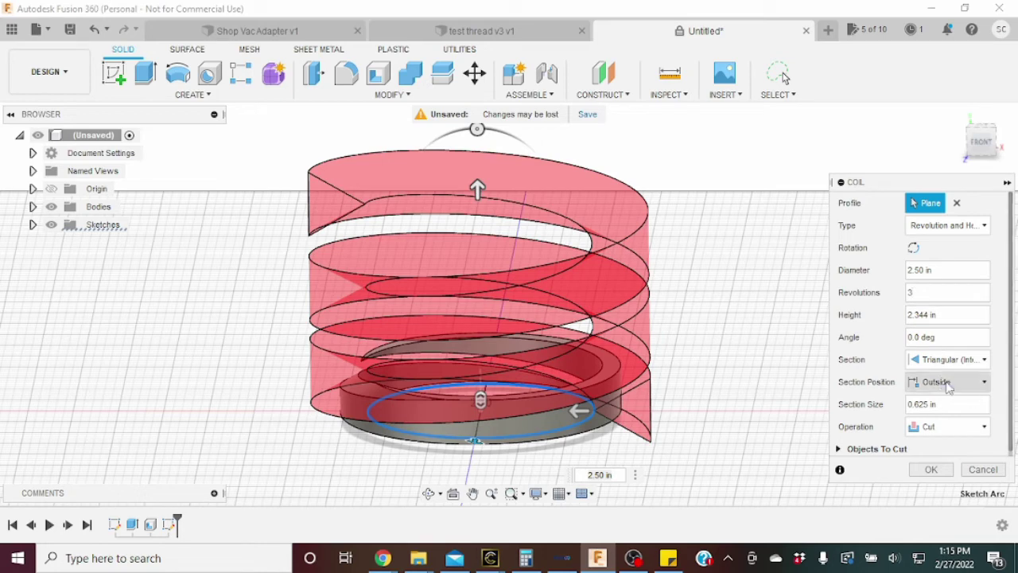
left_click(674, 559)
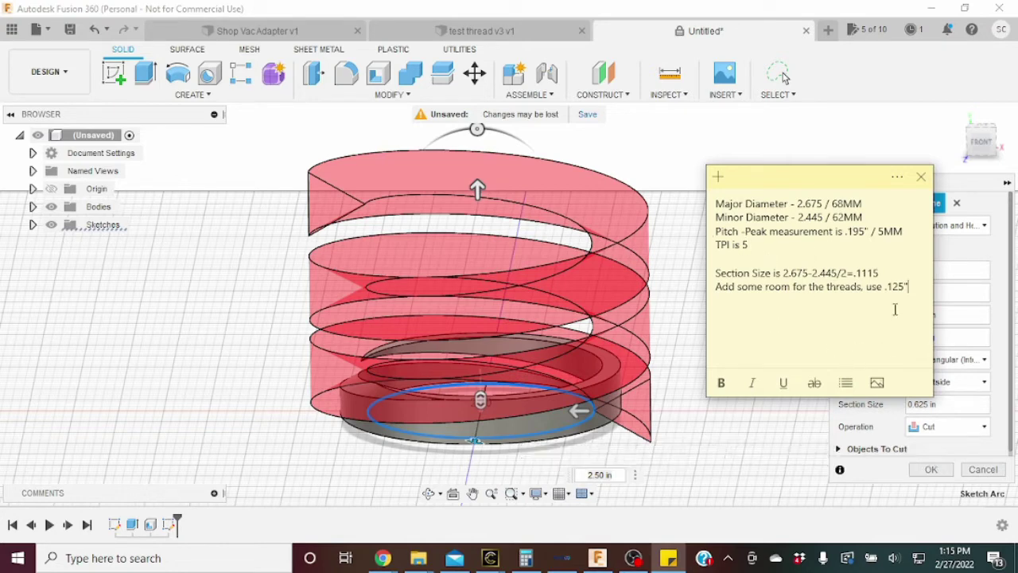
left_click_drag(870, 181, 774, 222)
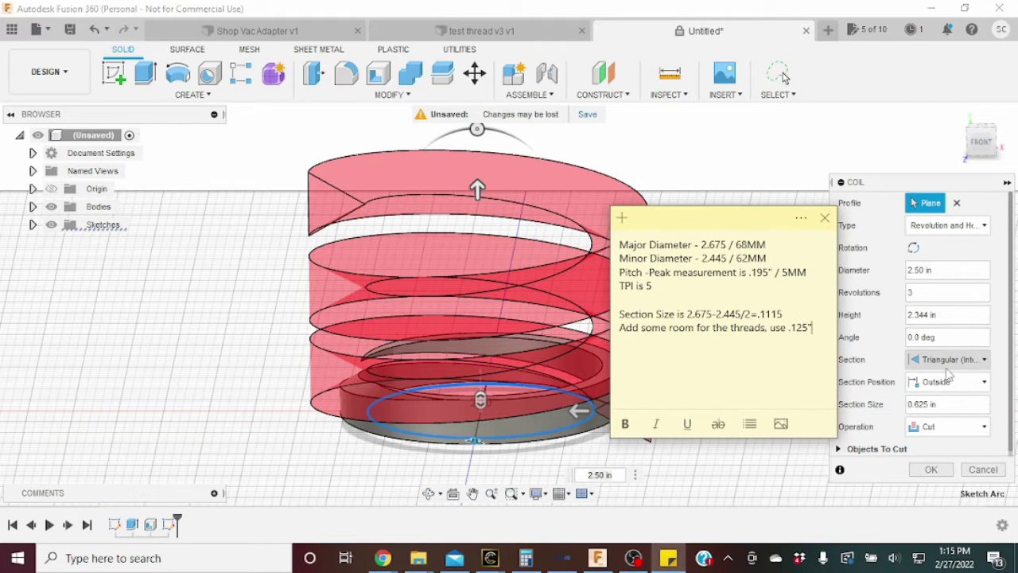
- Set the coil to 2.5 revolutions with a height of 0.5 in
left_click(925, 292)
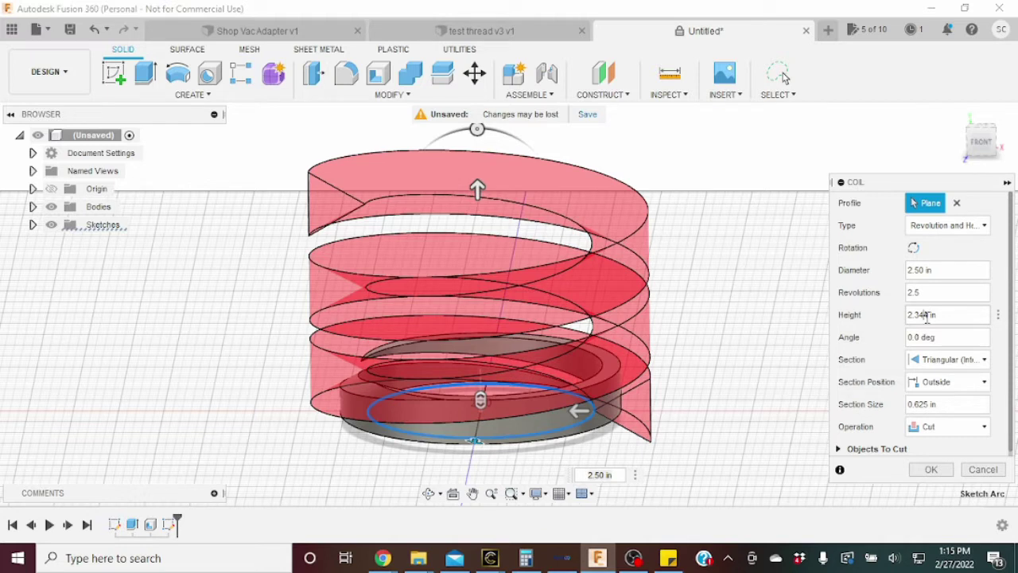
left_click_drag(928, 315, 851, 321)
key("BackSpace")
type("5")
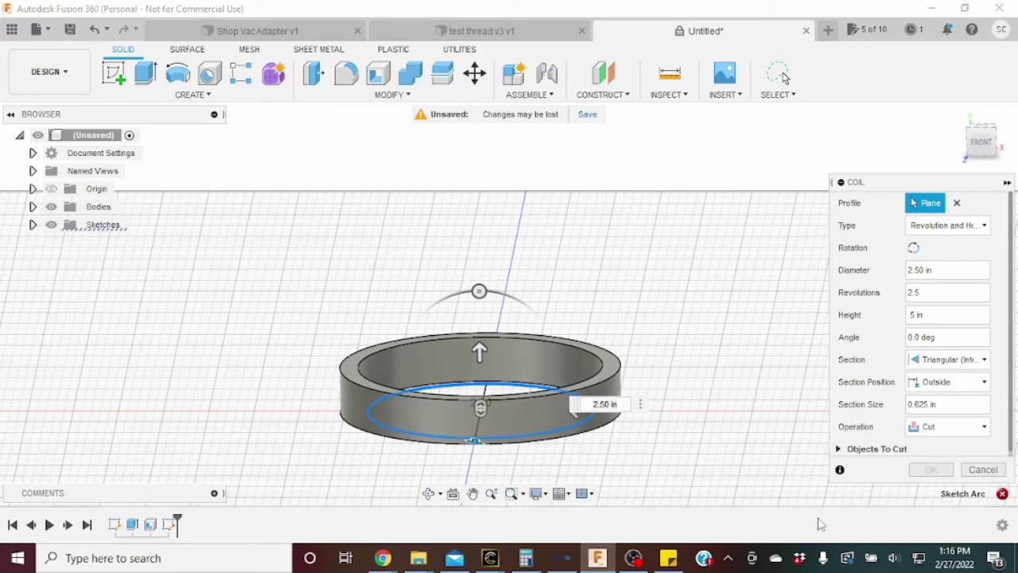
- Set the coil's section size to 0.125 in, following the thread allowance in the sticky note
left_click(668, 558)
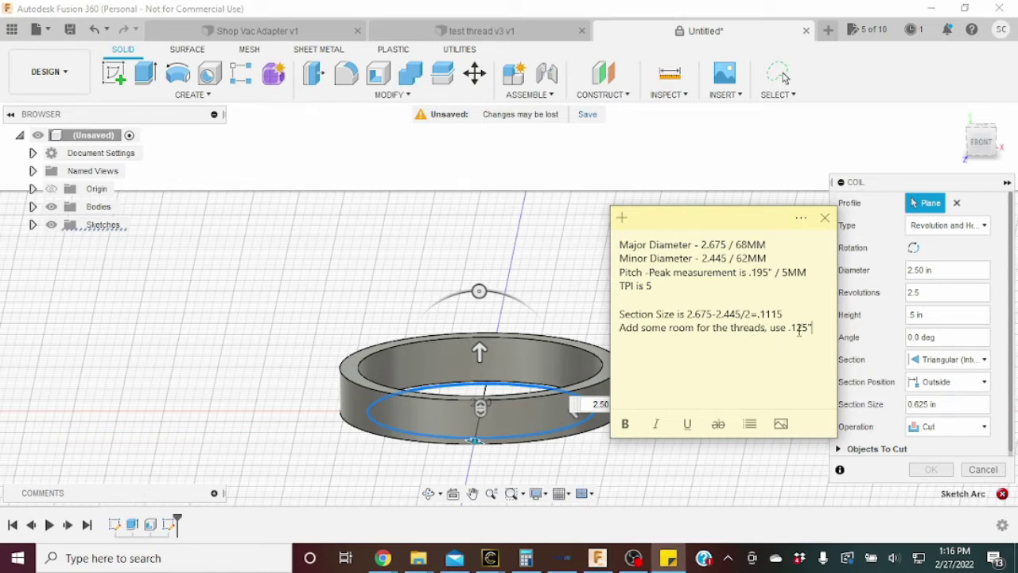
left_click(925, 403)
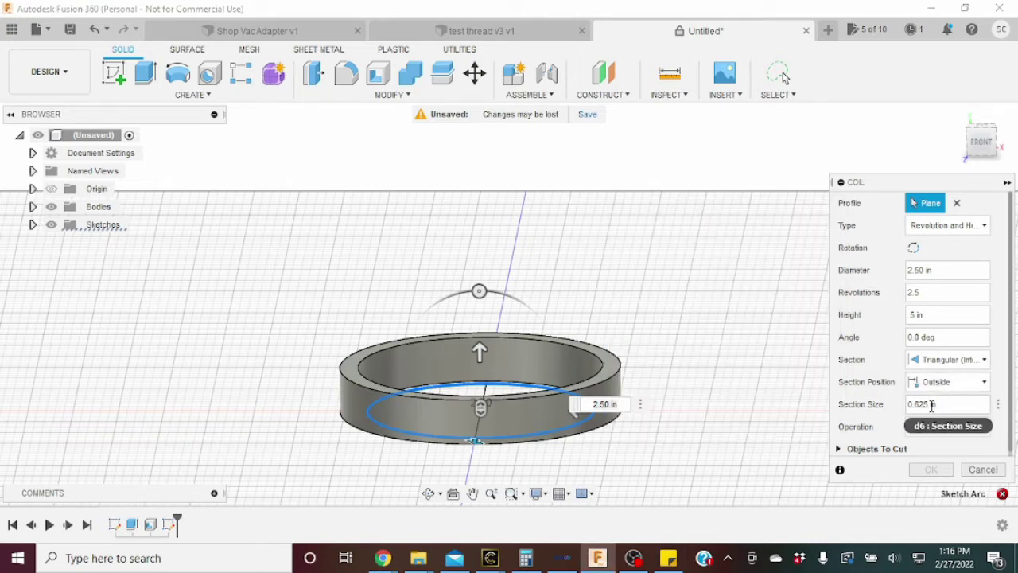
key("BackSpace")
key("BackSpace")
key("BackSpace")
key("BackSpace")
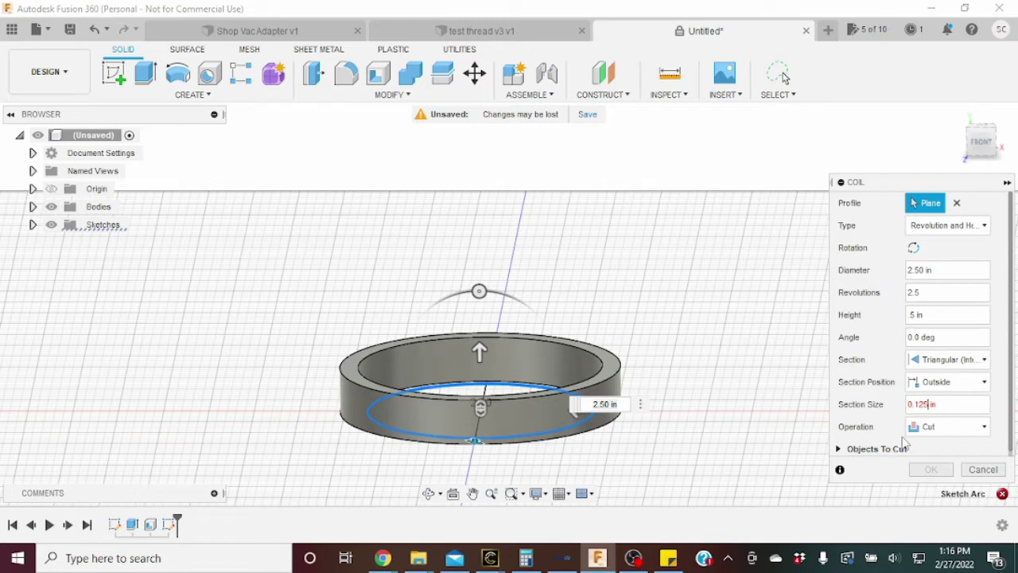
- Set the coil's operation to New Body and create it with the internal triangular section positioned outside
left_click(938, 427)
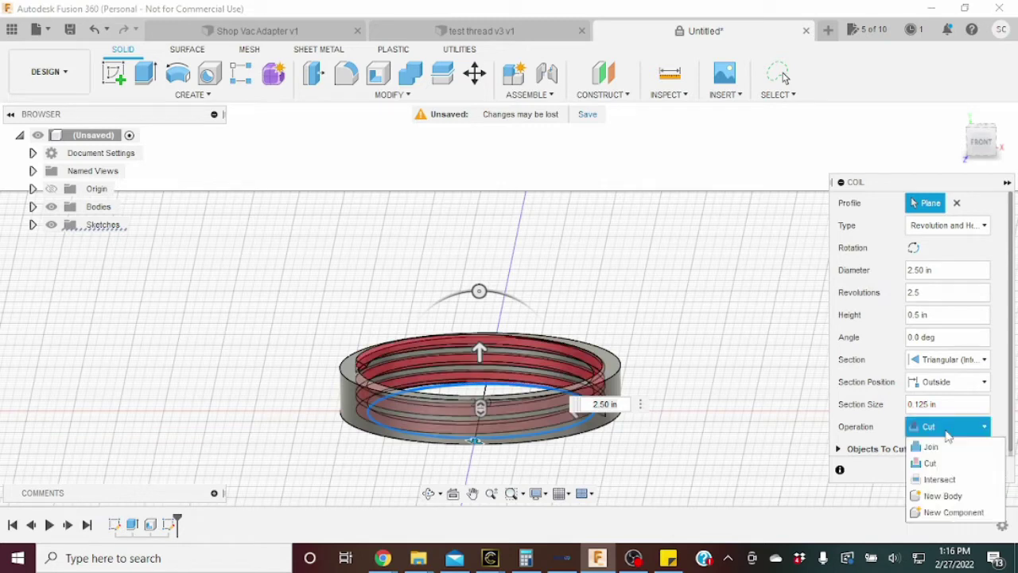
left_click(944, 495)
scroll(432, 346, "up", 2)
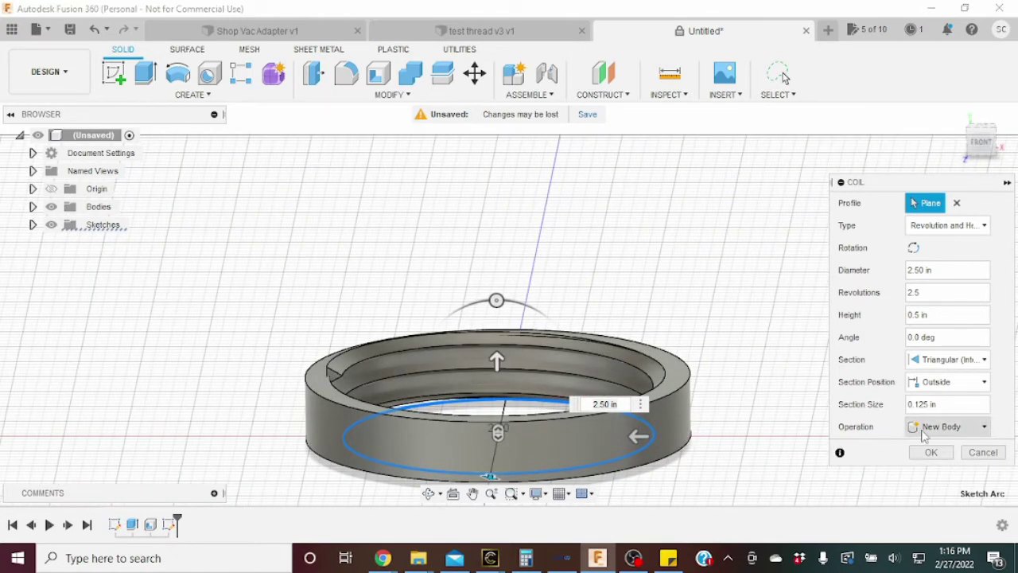
left_click(934, 365)
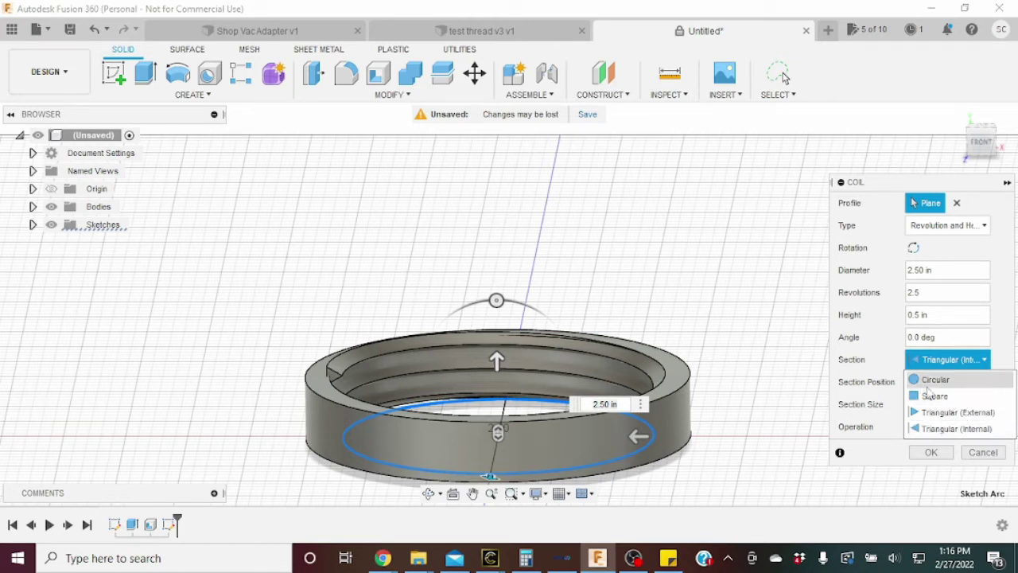
left_click(877, 359)
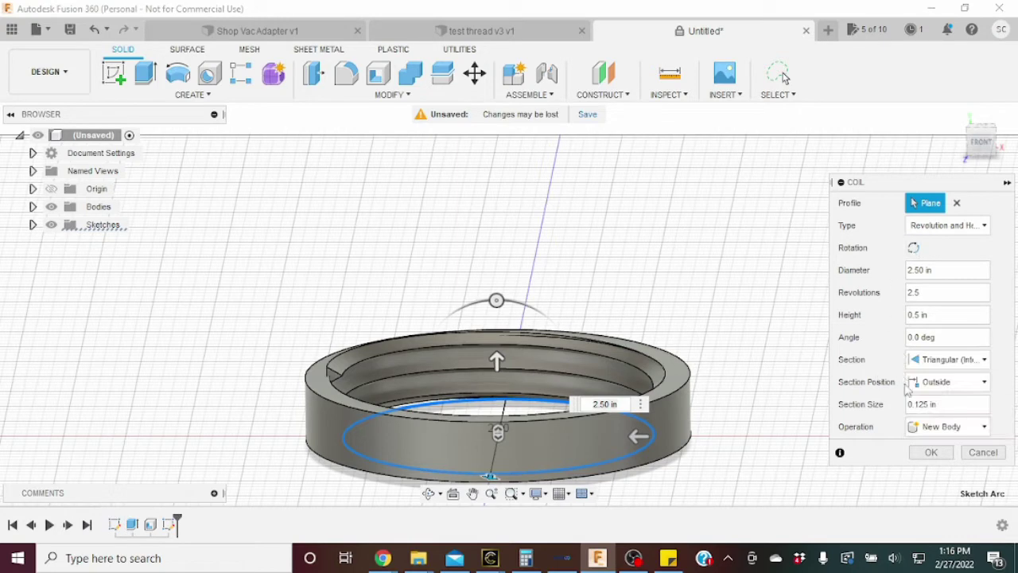
left_click(932, 453)
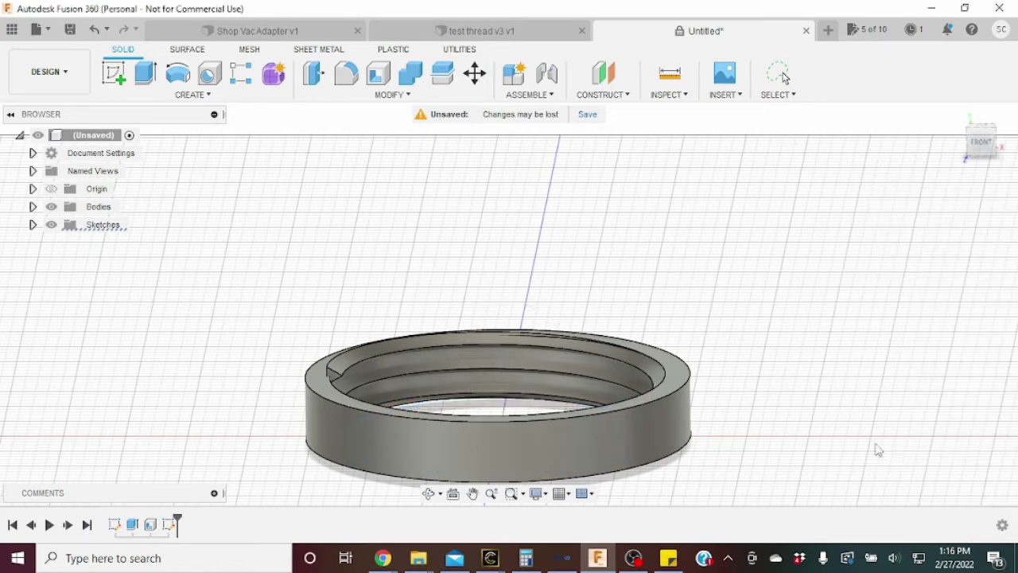
- Sketch a circle larger than the ring, centred on the origin on the horizontal plane at the ring's base
mouse_move(507, 296)
middle_mouse_down("shift")
mouse_move(531, 358)
mouse_move(552, 366)
middle_mouse_up("shift")
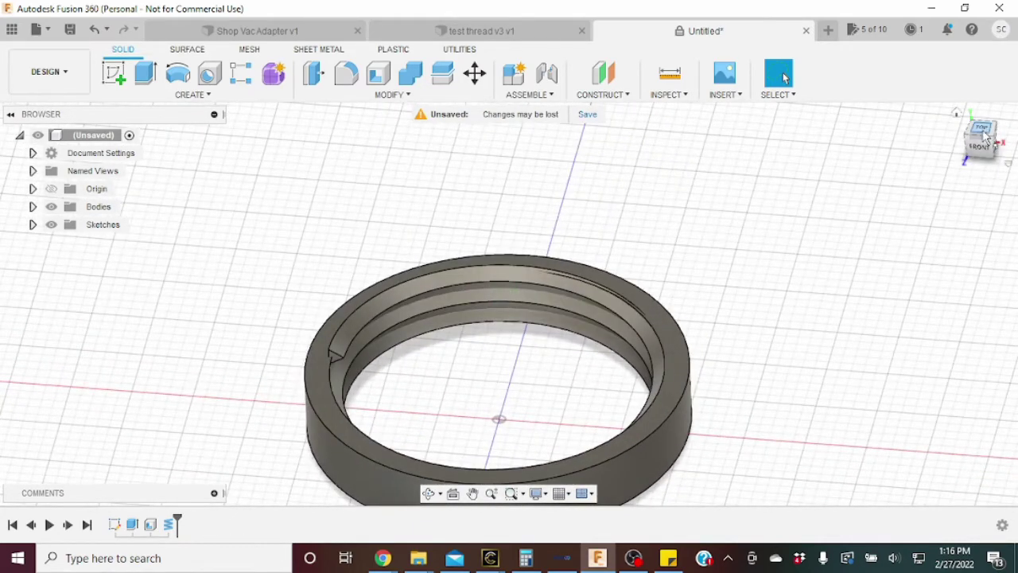
scroll(708, 318, "up", 2)
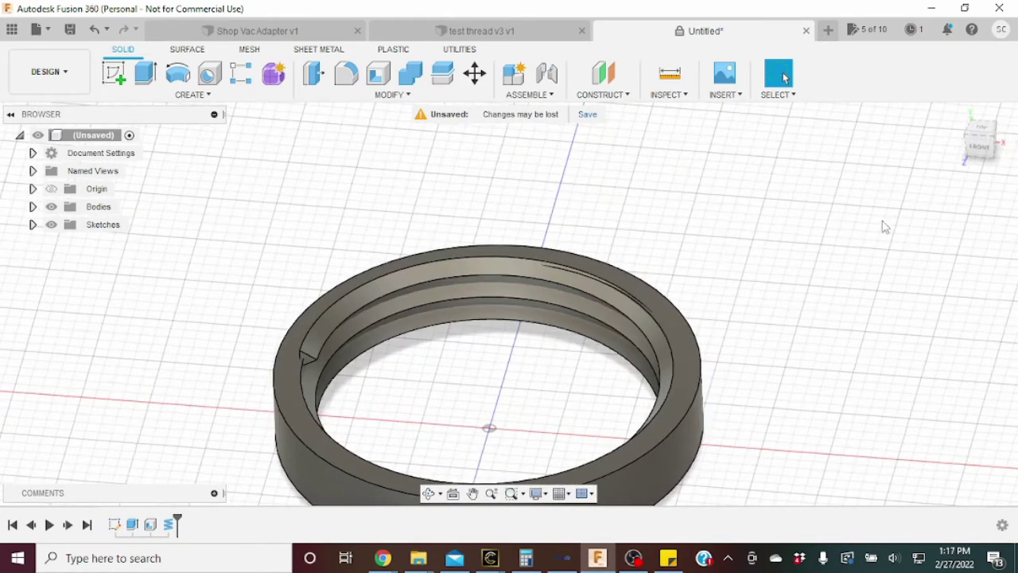
left_click(984, 137)
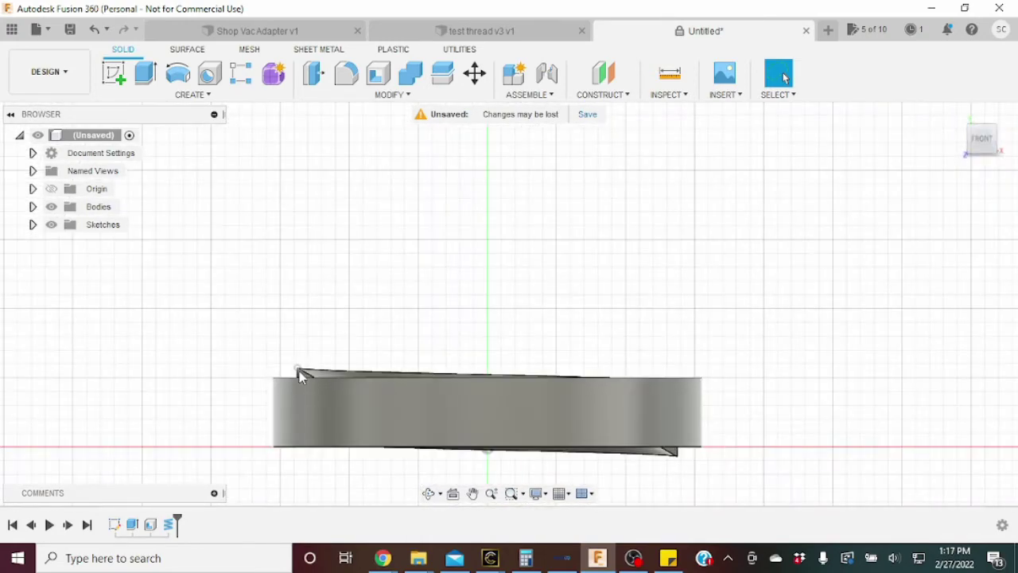
scroll(301, 370, "up", 3)
scroll(310, 390, "down", 3)
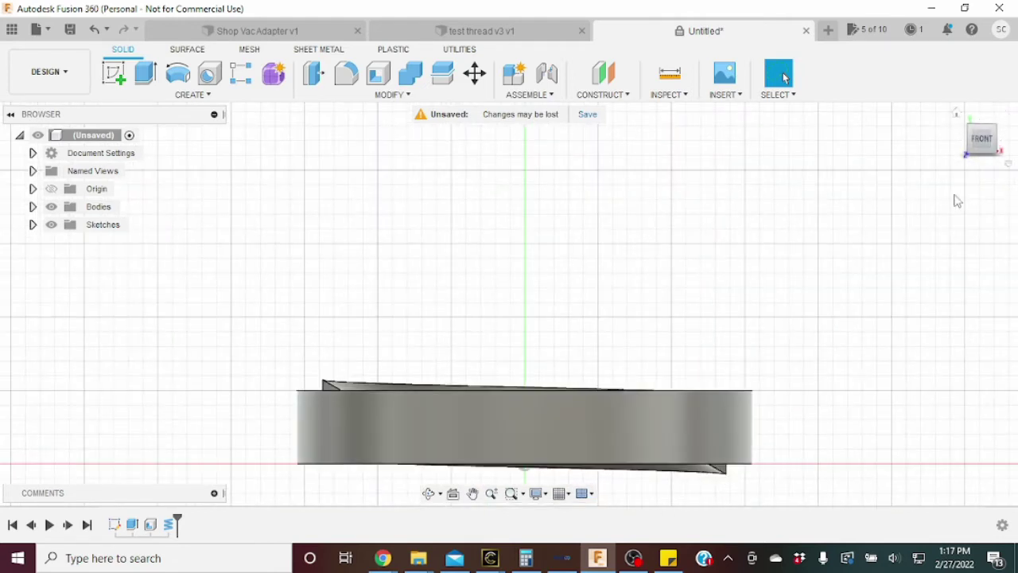
mouse_move(980, 143)
left_mouse_down()
mouse_move(943, 221)
mouse_move(913, 231)
mouse_move(866, 207)
mouse_move(980, 141)
left_mouse_up()
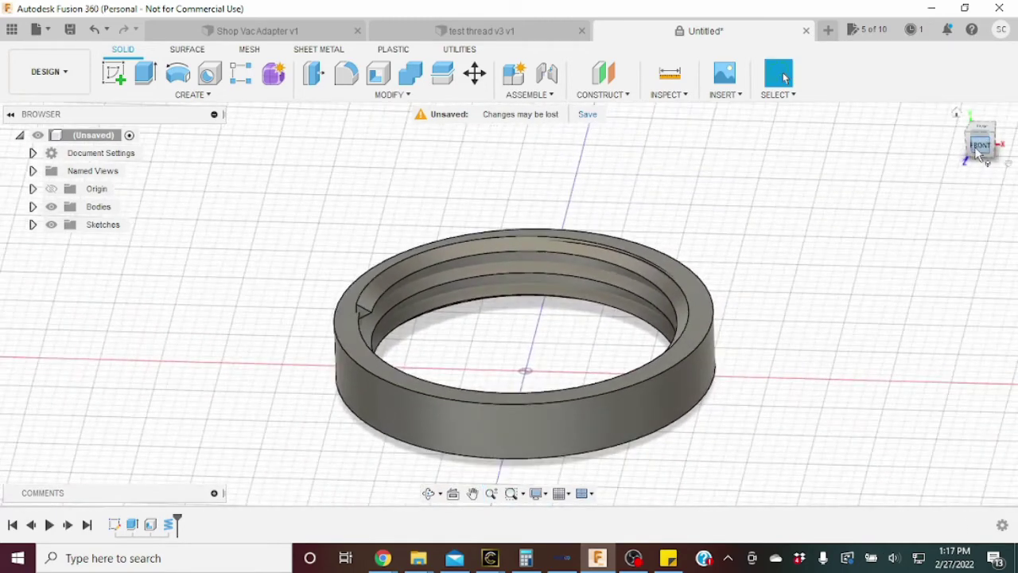
left_click(114, 73)
left_click(566, 386)
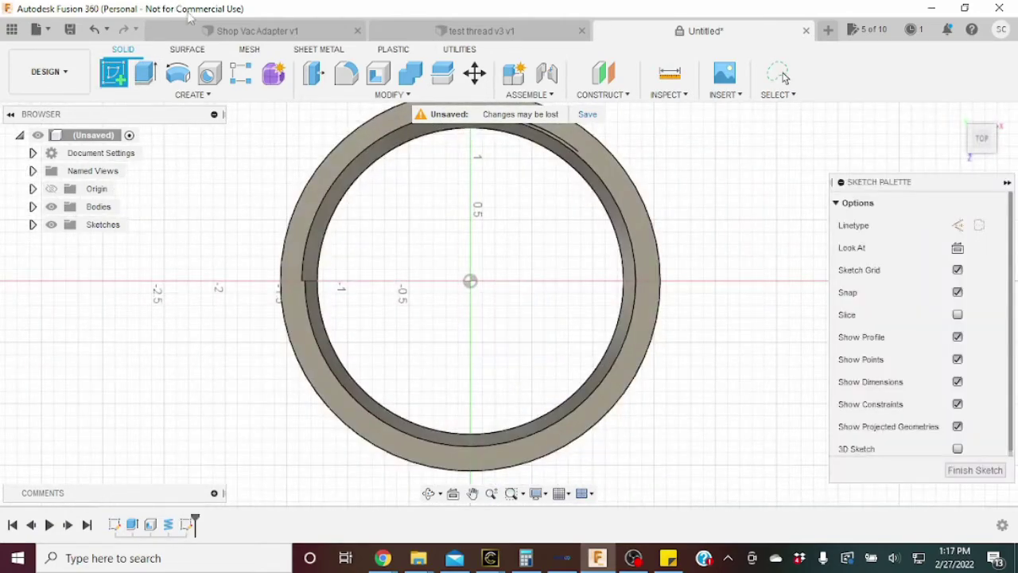
left_click(177, 73)
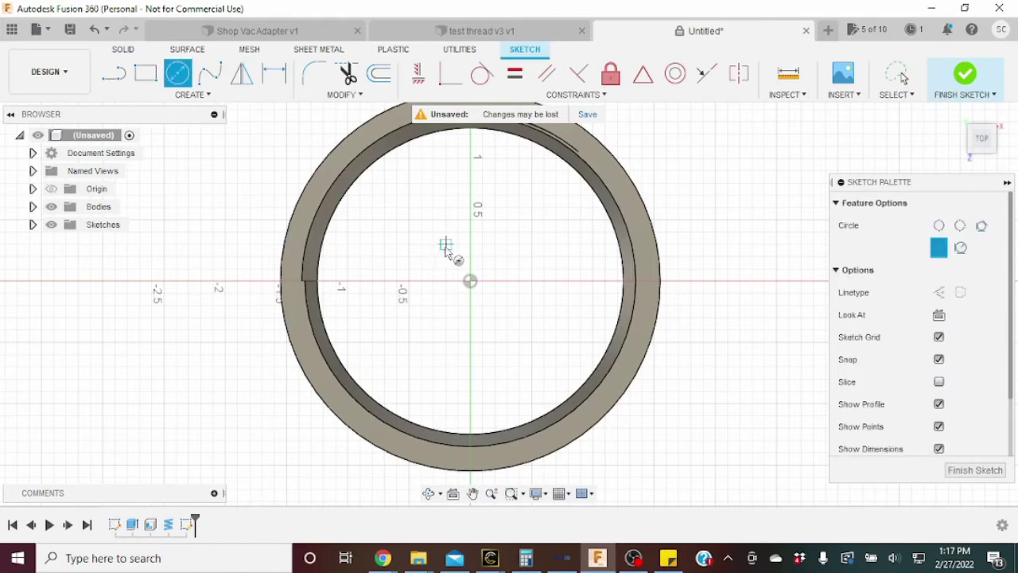
left_click(470, 281)
left_click(659, 415)
- Extrude the large circle -0.90 in as a cut to trim the coil protruding below the ring
left_click(977, 156)
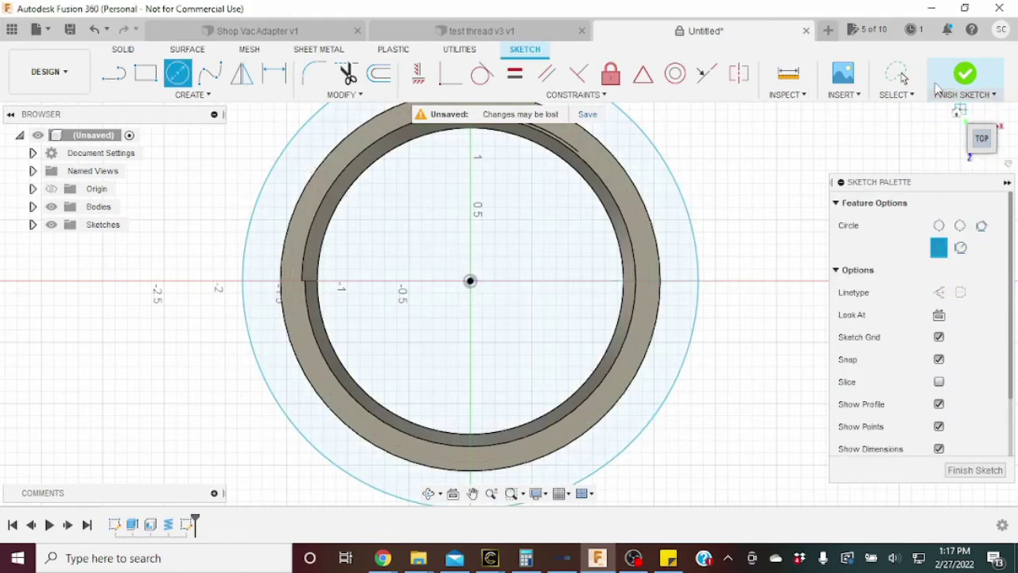
key("e")
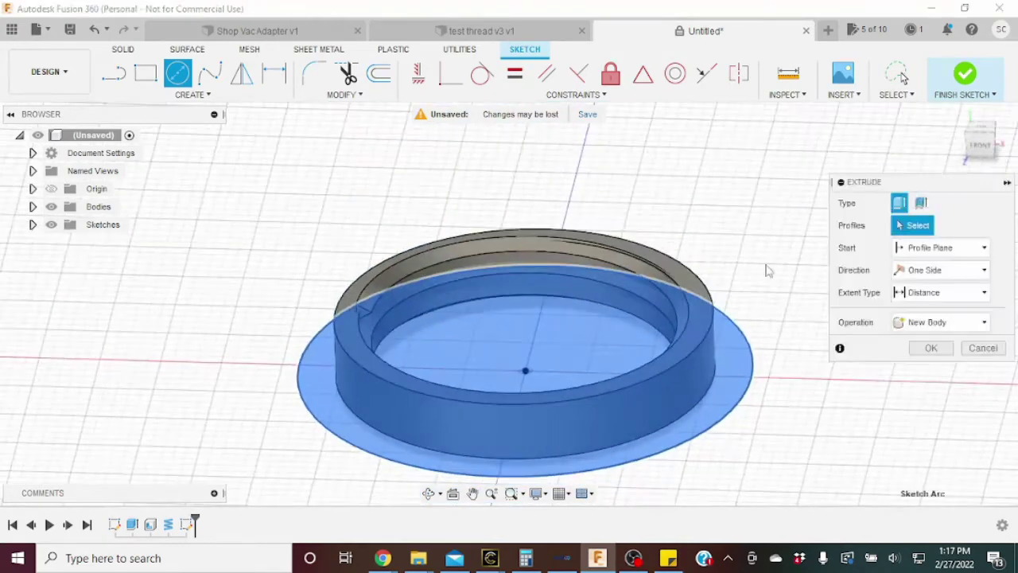
left_click(967, 158)
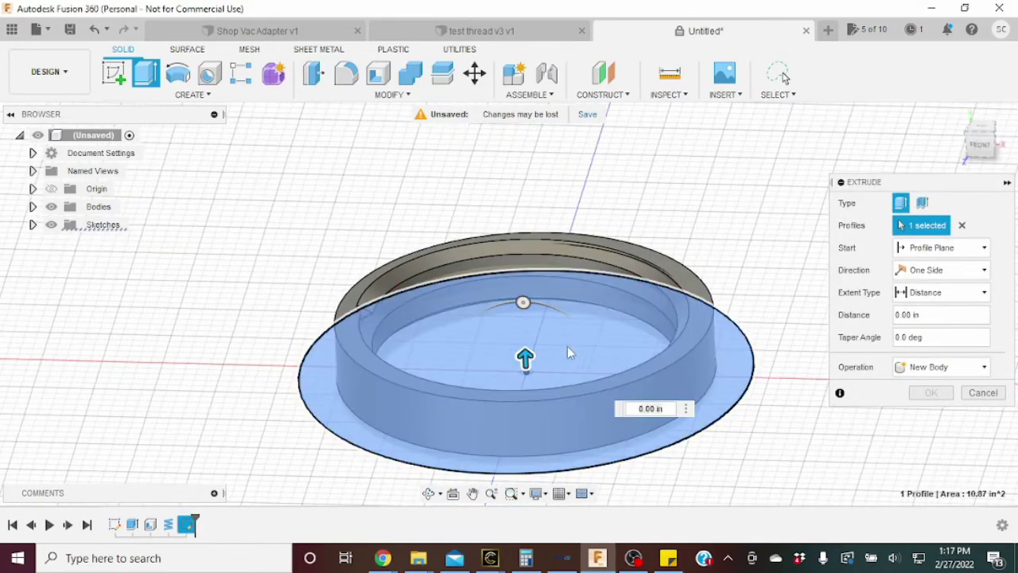
left_click_drag(536, 353, 637, 475)
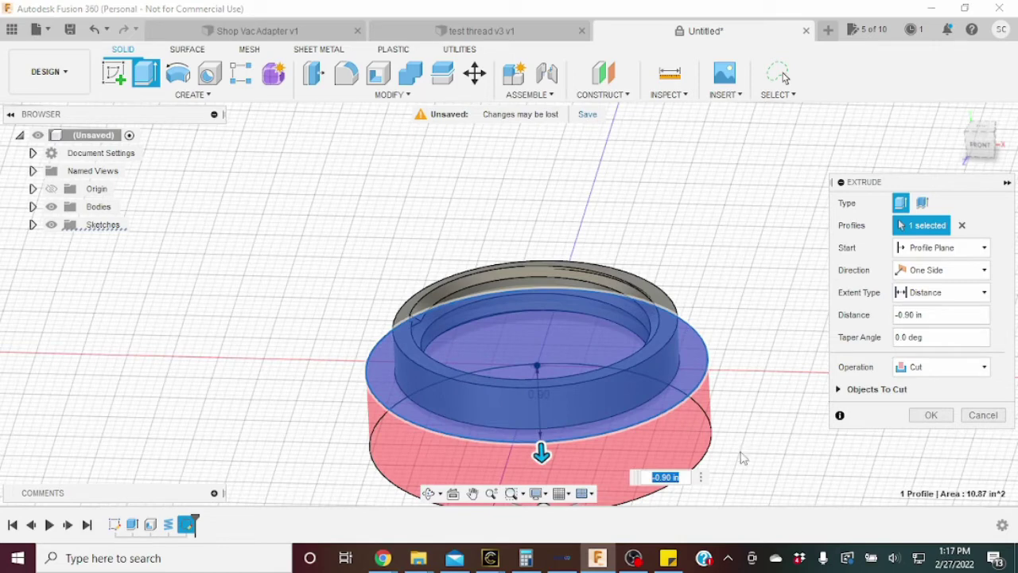
left_click(978, 148)
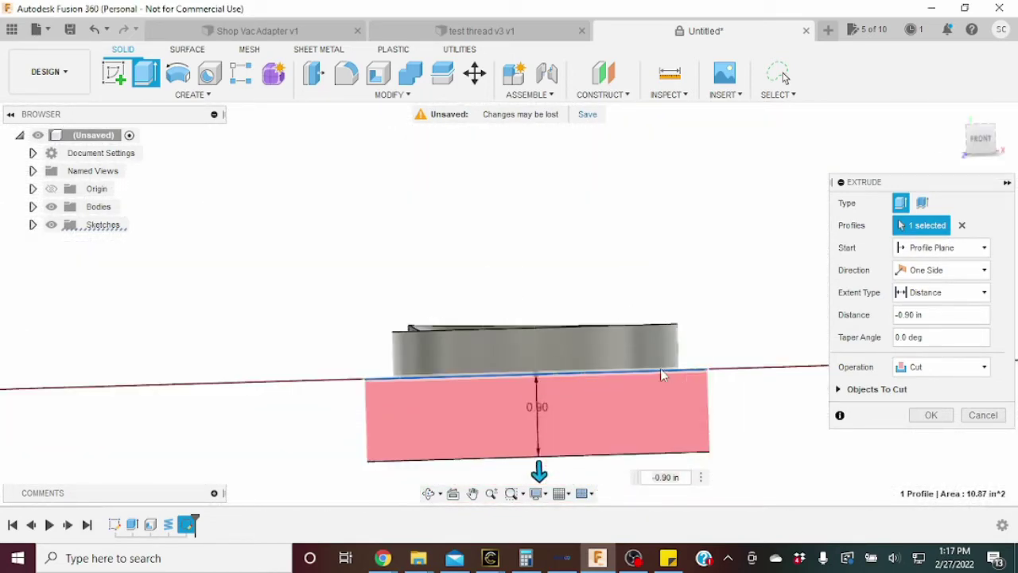
left_click(930, 415)
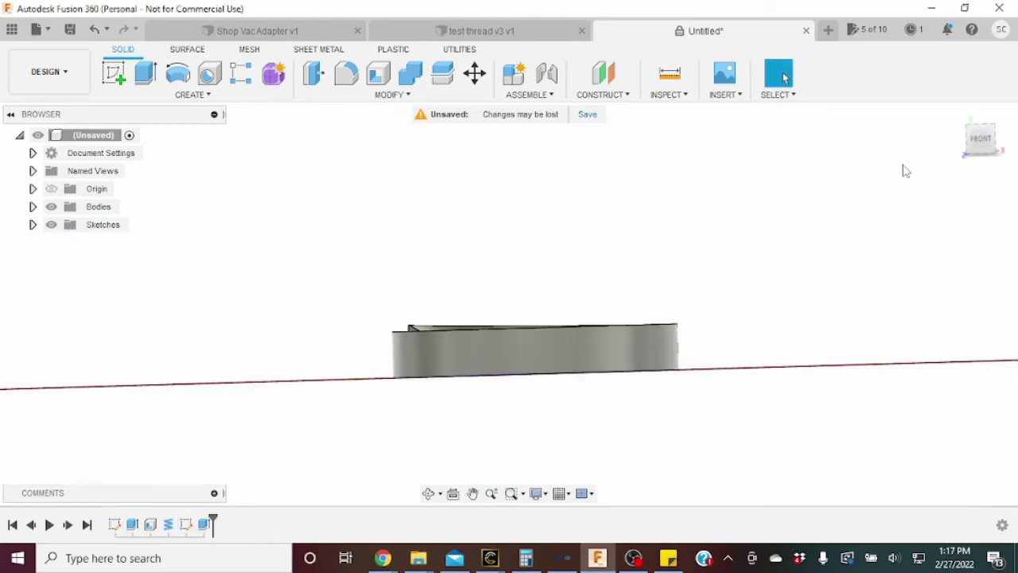
- Create a construction plane offset 0.5 in upward from the horizontal origin plane
left_click(956, 113)
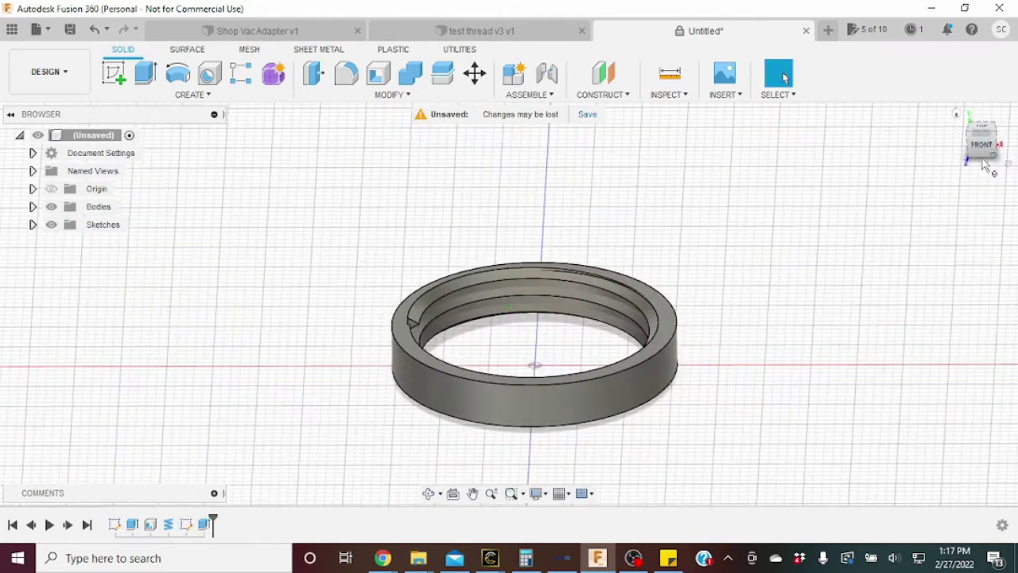
left_click(590, 97)
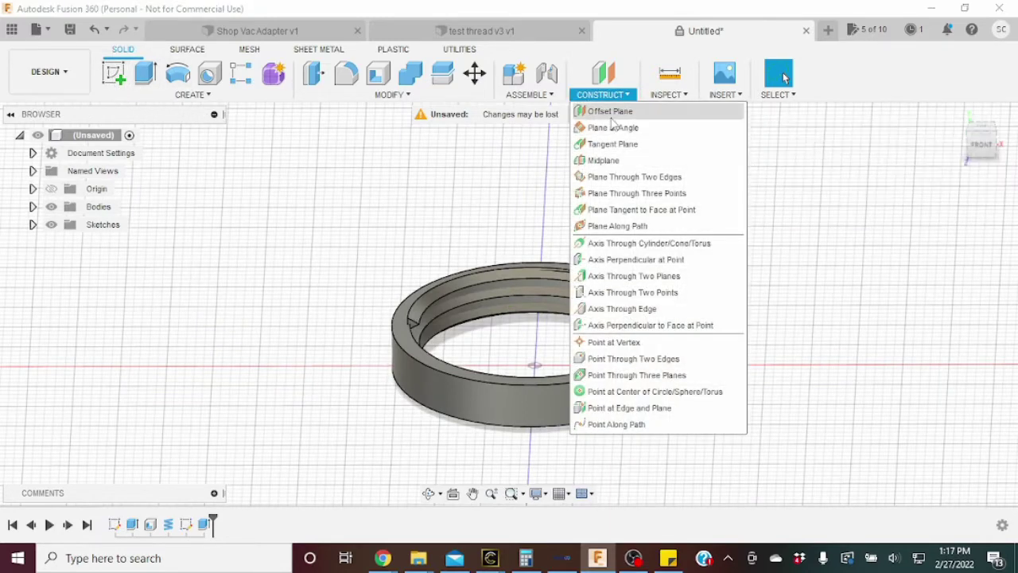
left_click(610, 113)
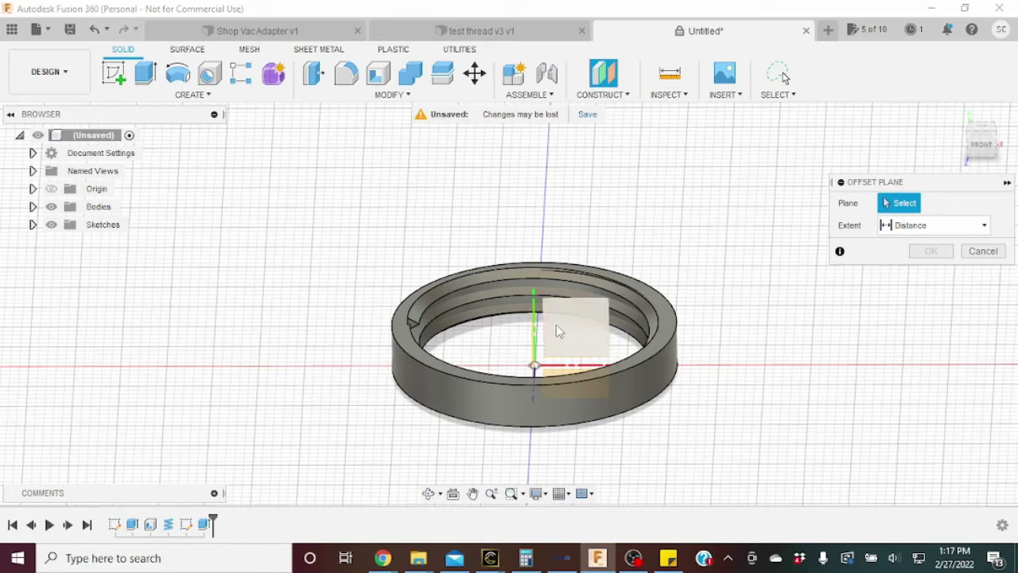
left_click(557, 378)
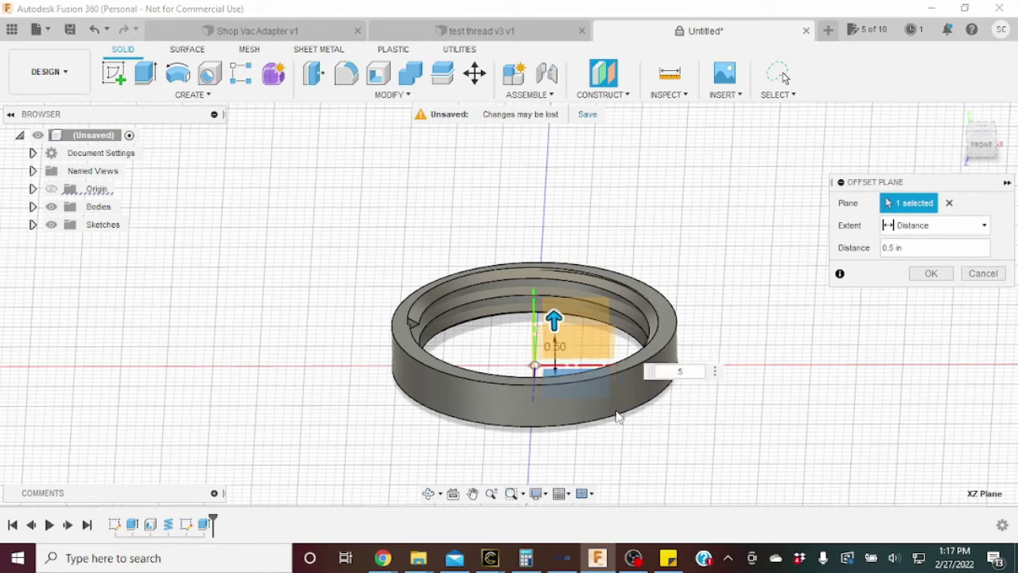
key("Return")
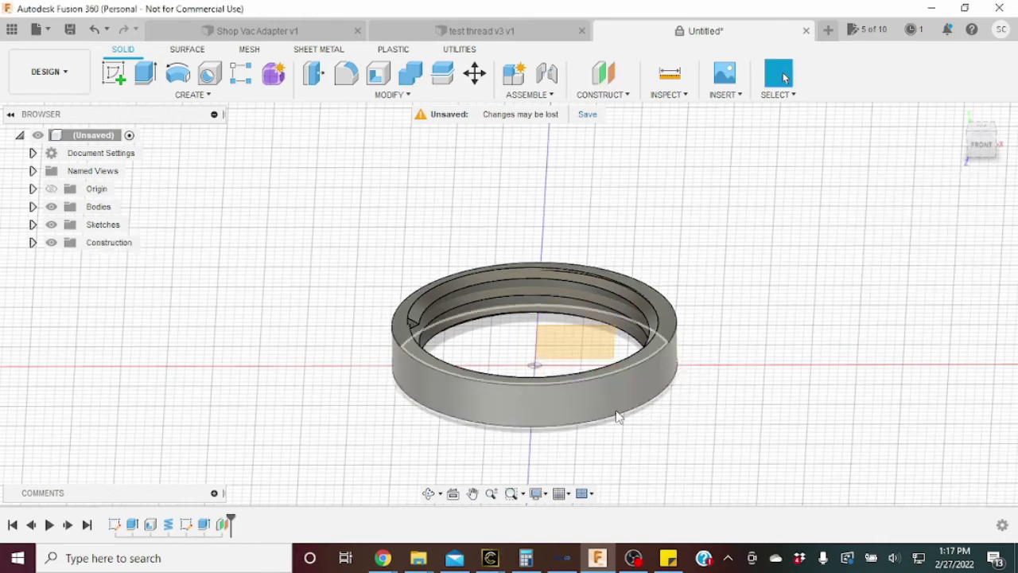
- Sketch a circle larger than the ring, centred on the origin, on the offset construction plane
left_click(980, 149)
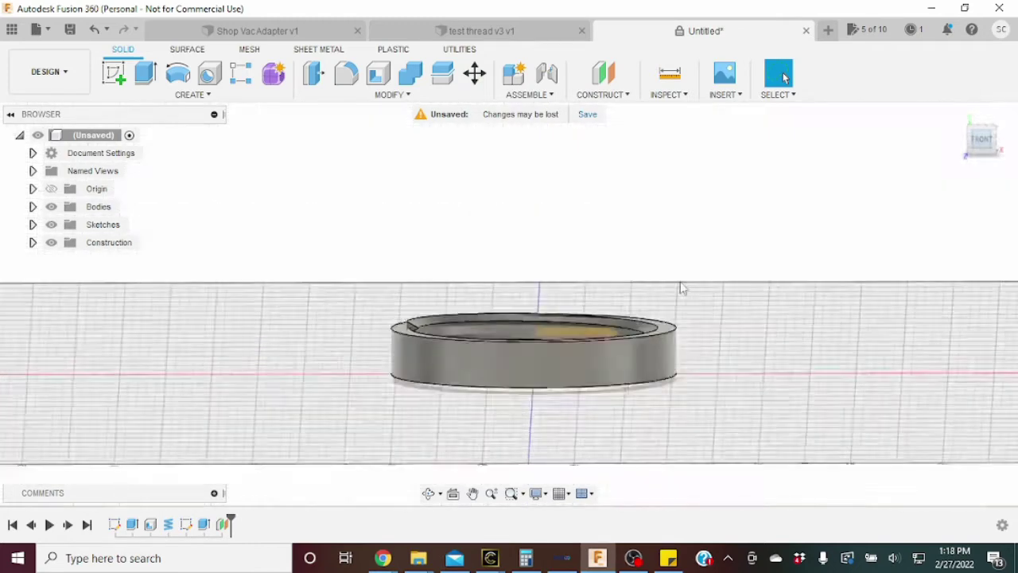
left_click_drag(982, 153, 981, 163)
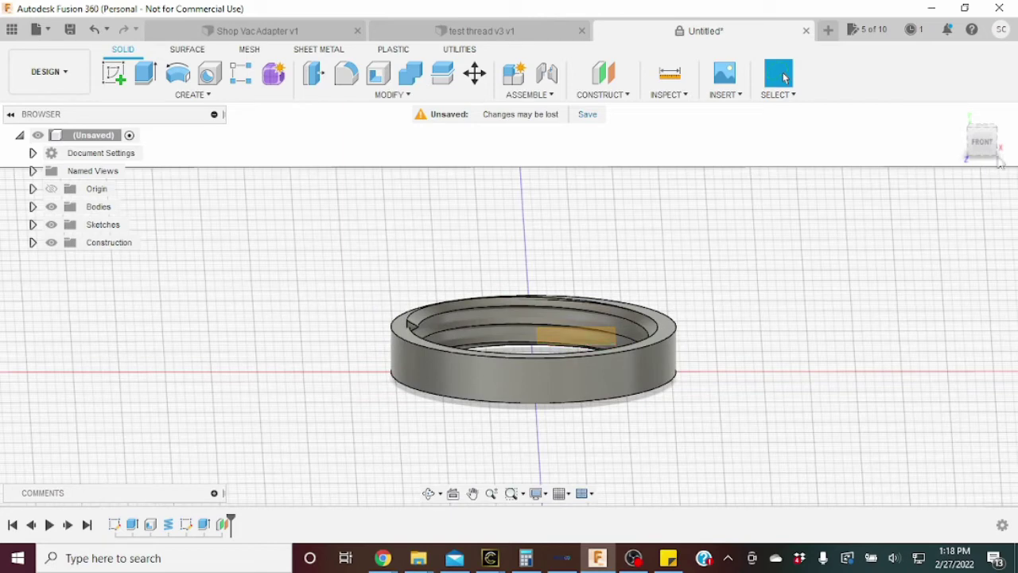
left_click(114, 73)
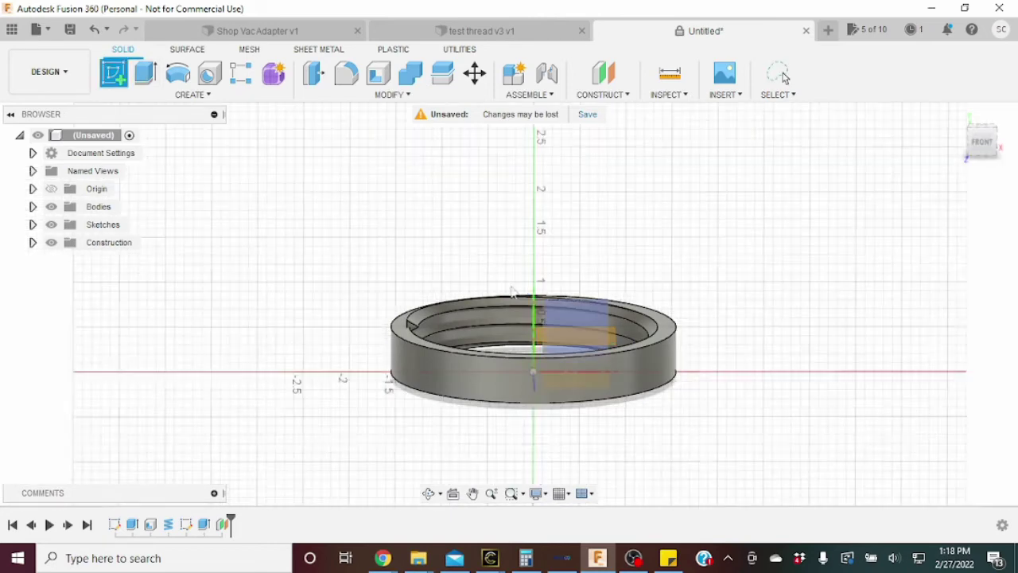
left_click(594, 339)
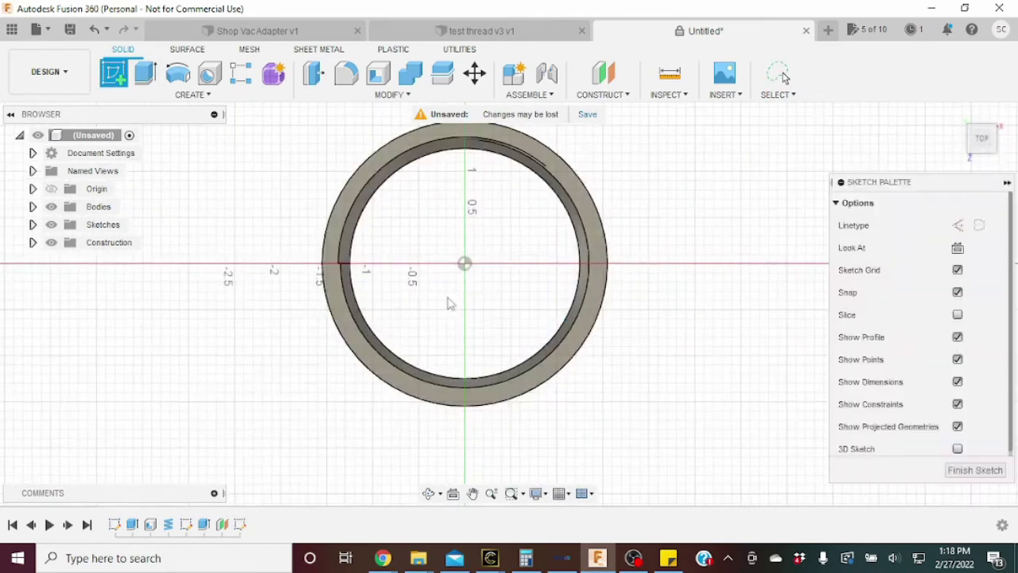
left_click(180, 75)
left_click(464, 263)
left_click(633, 378)
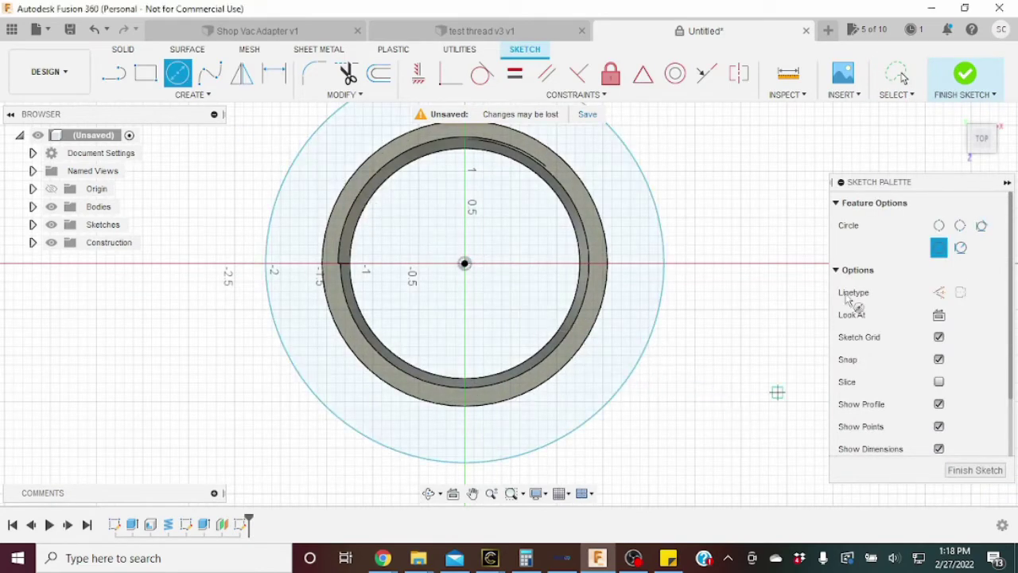
- Extrude the large circle 0.90 in upward as a cut to trim the coil protruding above the ring
key("e")
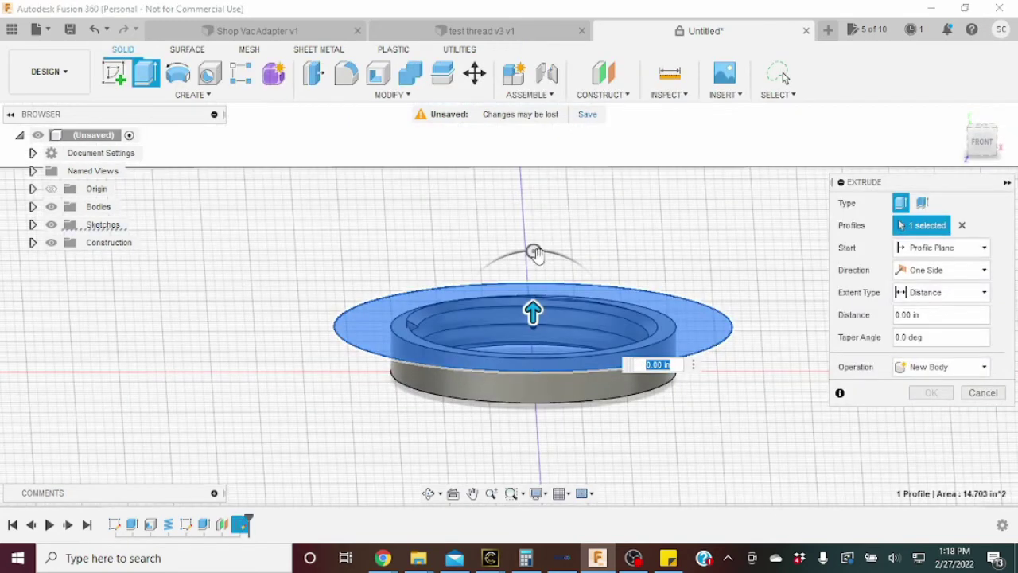
left_click_drag(527, 300, 531, 231)
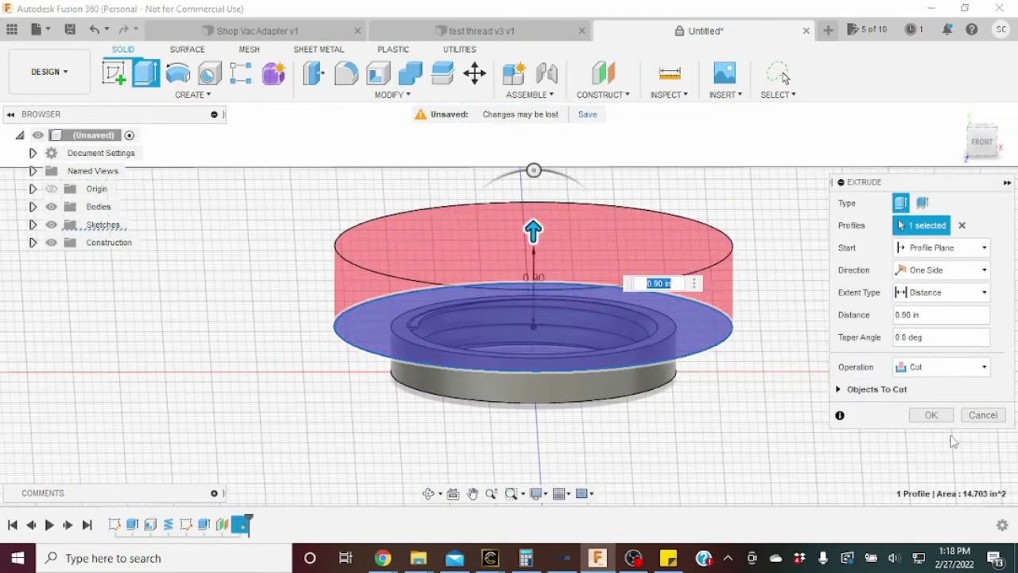
left_click(931, 415)
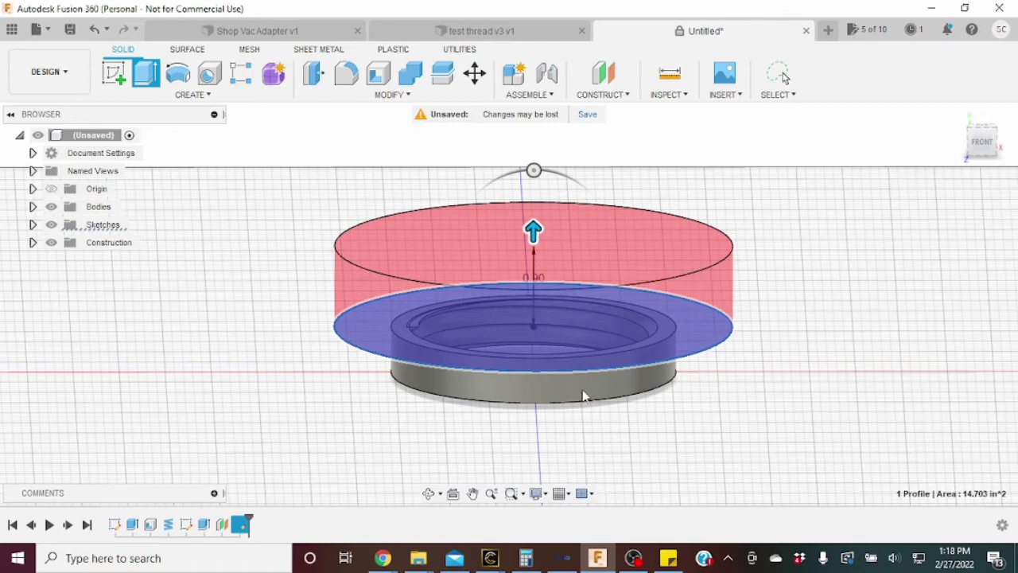
- Examine the trimmed top face and the internal thread profile from several angles
left_click_drag(976, 135, 957, 176)
scroll(546, 311, "up", 5)
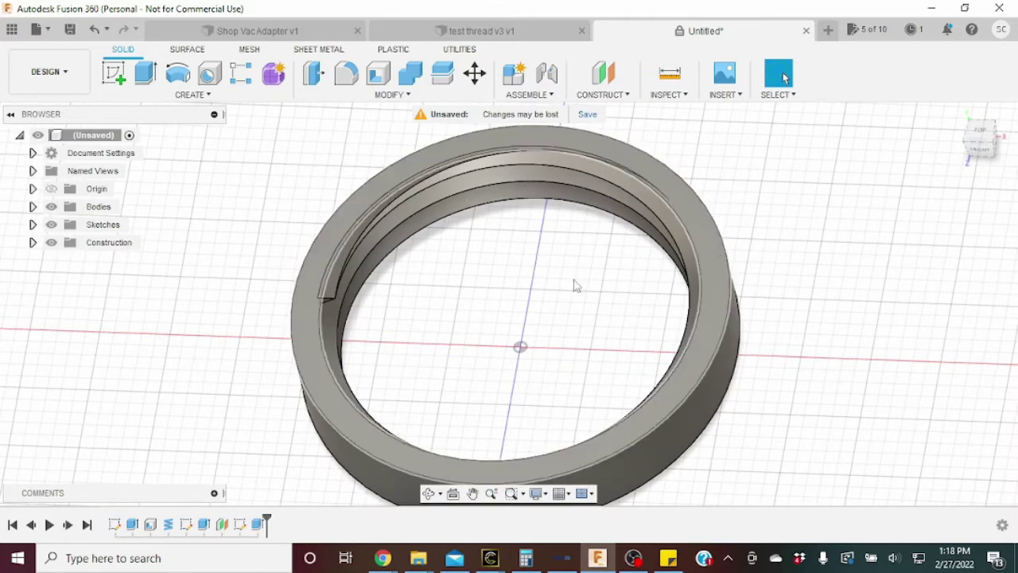
scroll(430, 272, "up", 2)
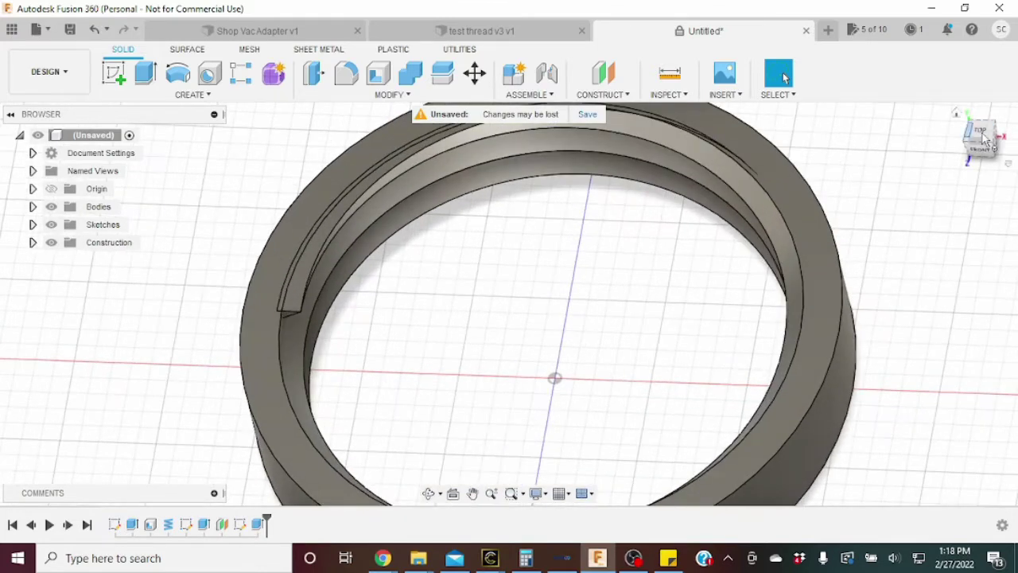
middle_click_drag(599, 350, 598, 236, "shift")
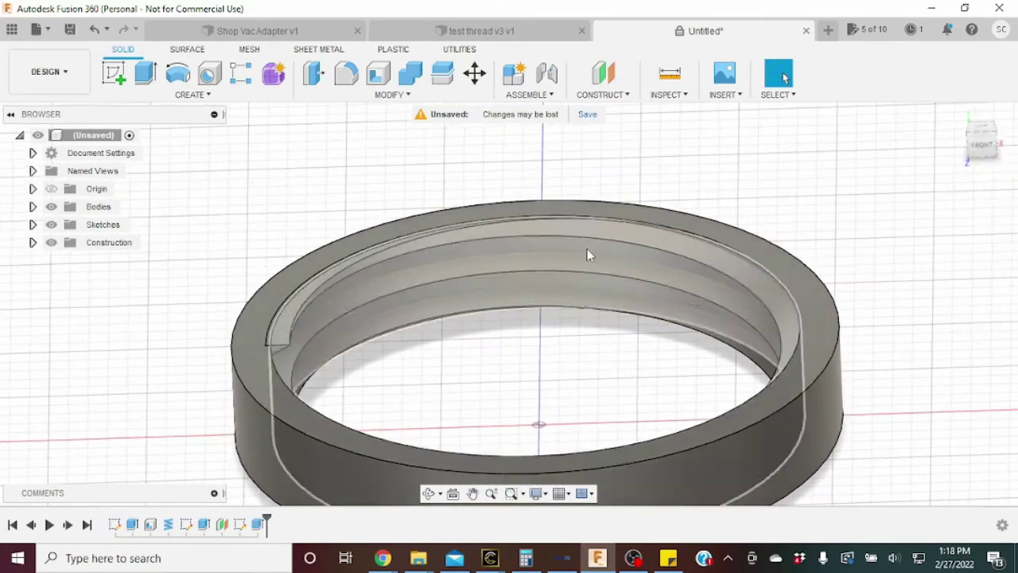
scroll(599, 237, "up", 3)
scroll(588, 237, "up", 3)
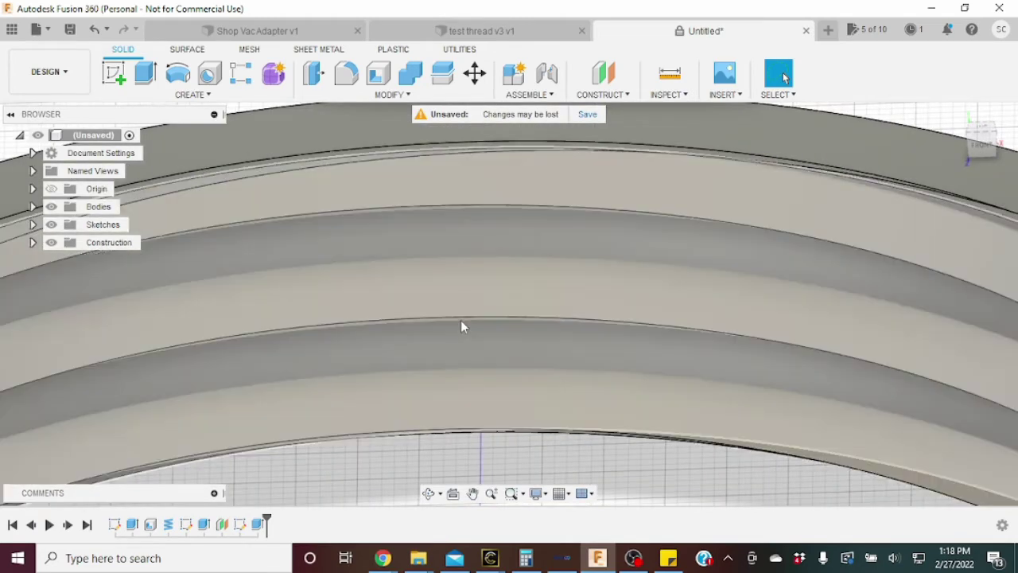
scroll(466, 211, "down", 5)
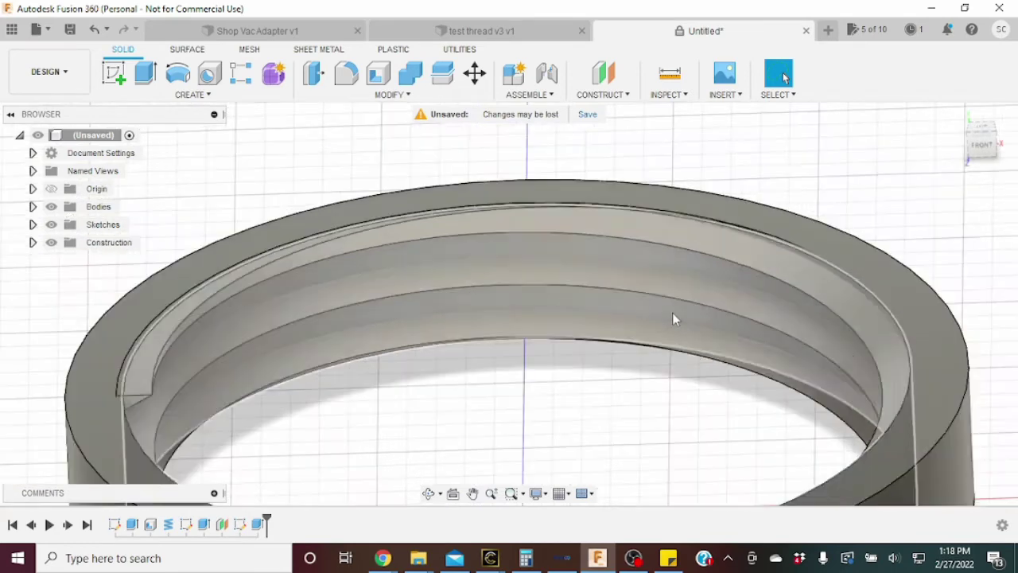
middle_click_drag(938, 199, 632, 304, "shift")
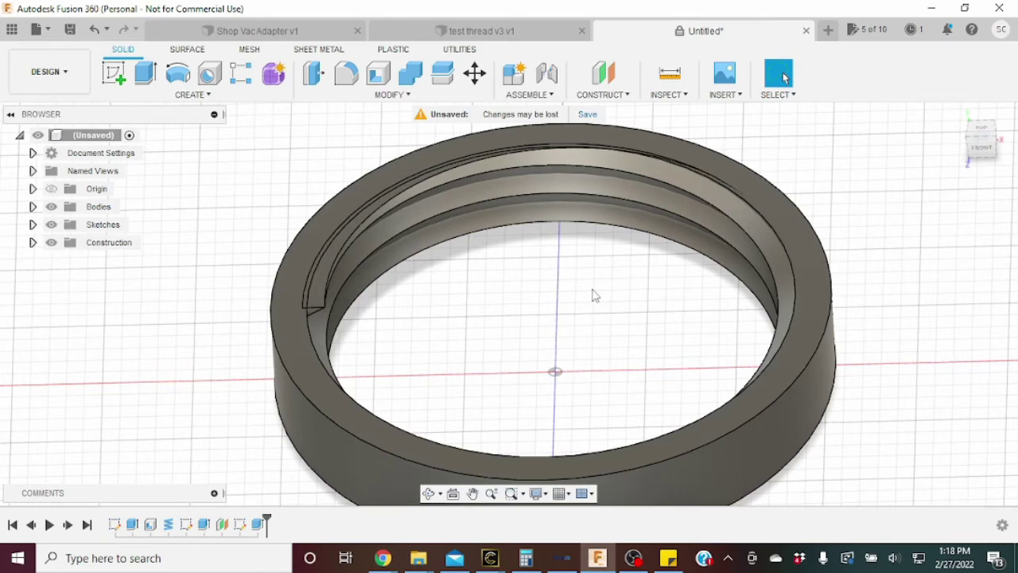
scroll(694, 324, "down", 2)
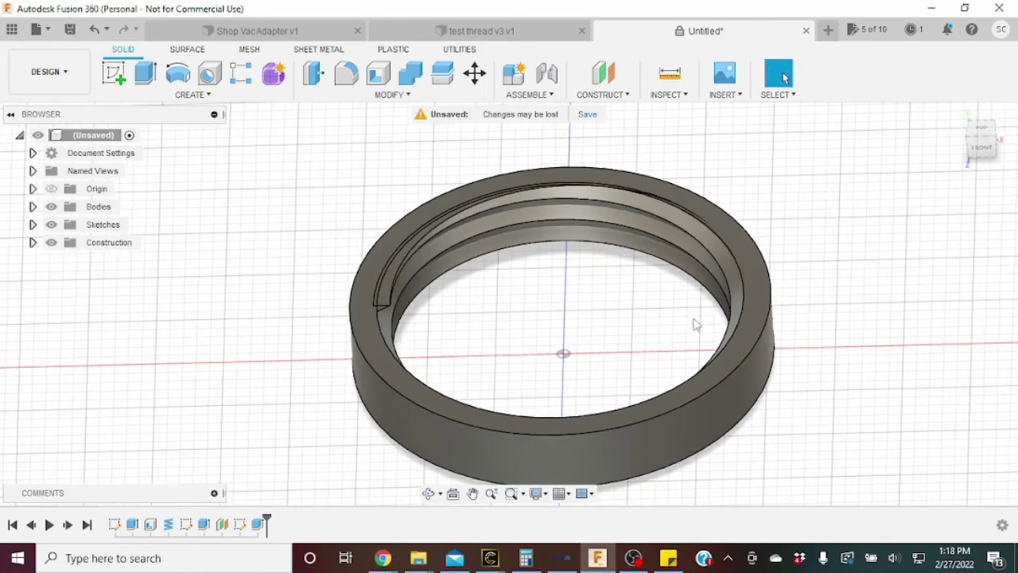
left_click(987, 152)
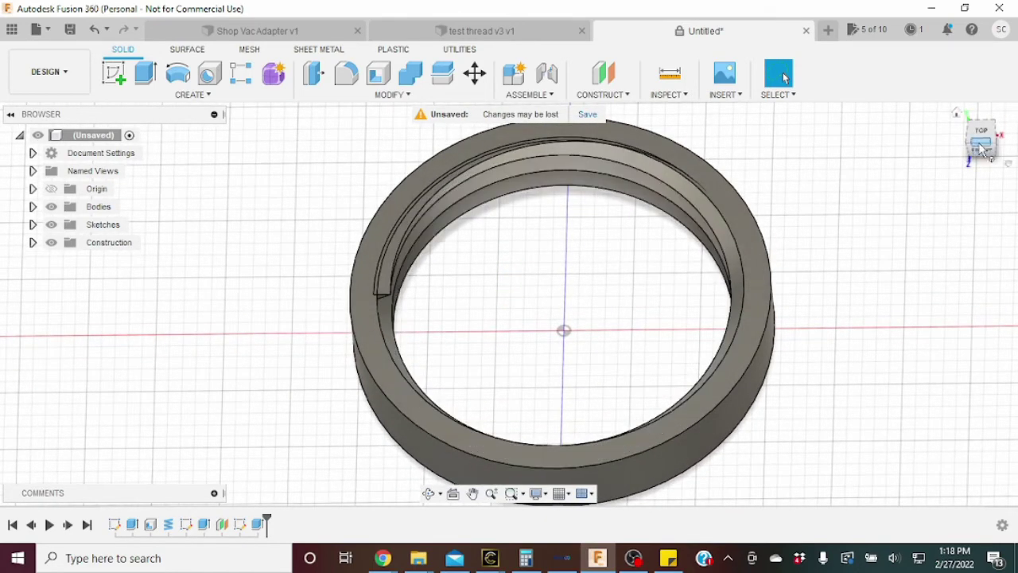
left_click(984, 144)
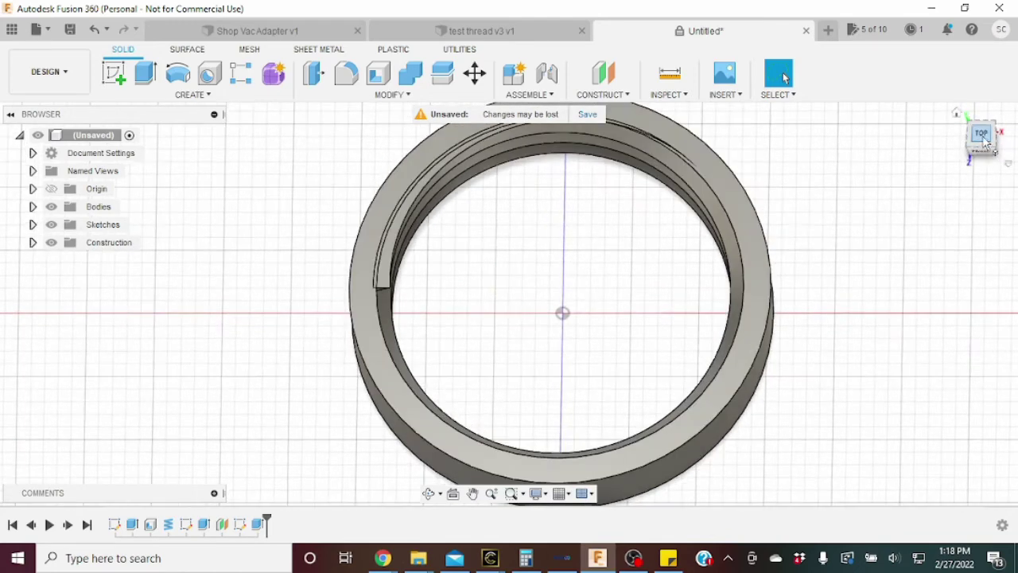
- Sketch a 2.55 in diameter circle centred on the origin on the horizontal plane at the ring's base
left_click(983, 137)
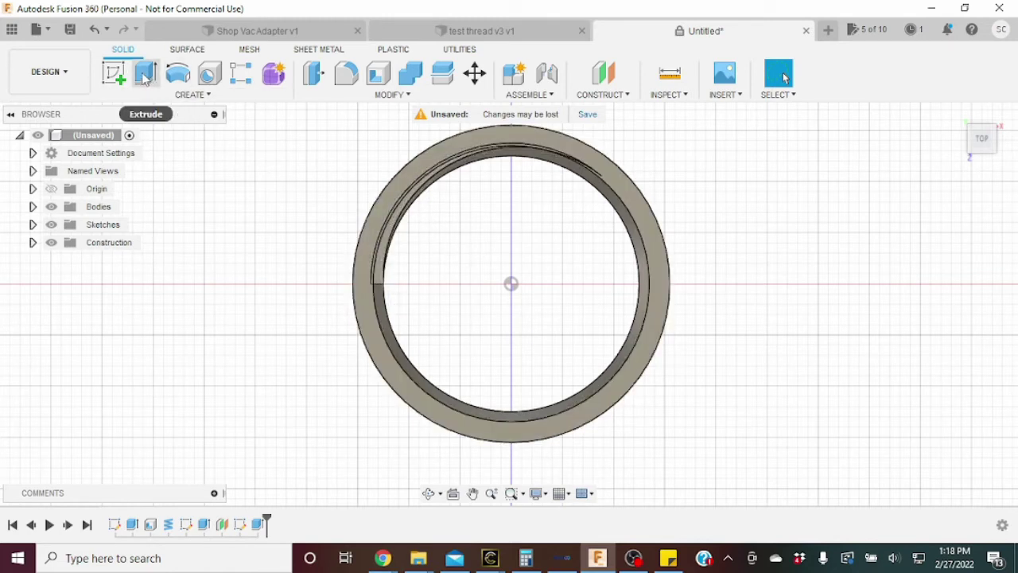
left_click(114, 73)
left_click(535, 337)
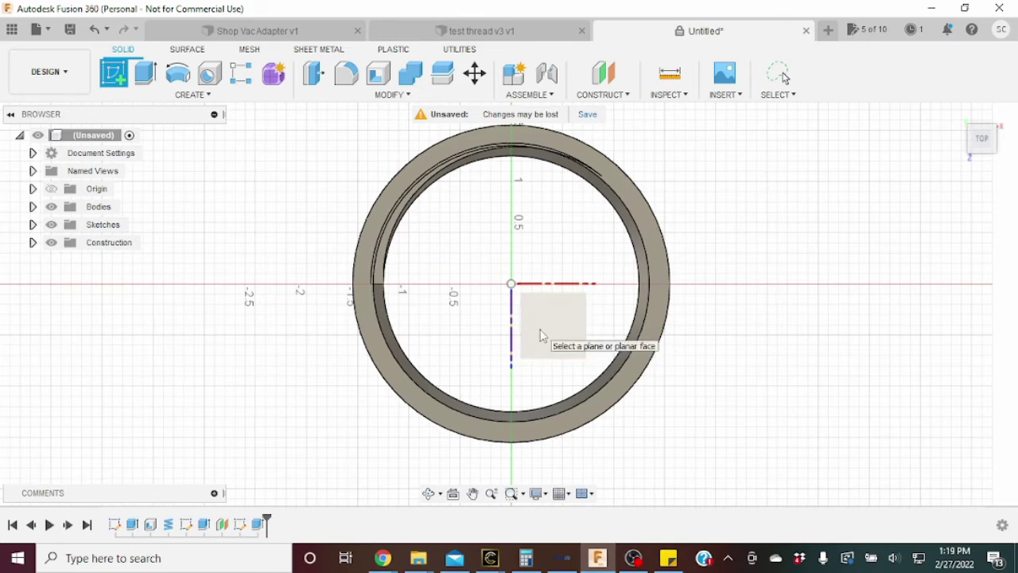
left_click(541, 334)
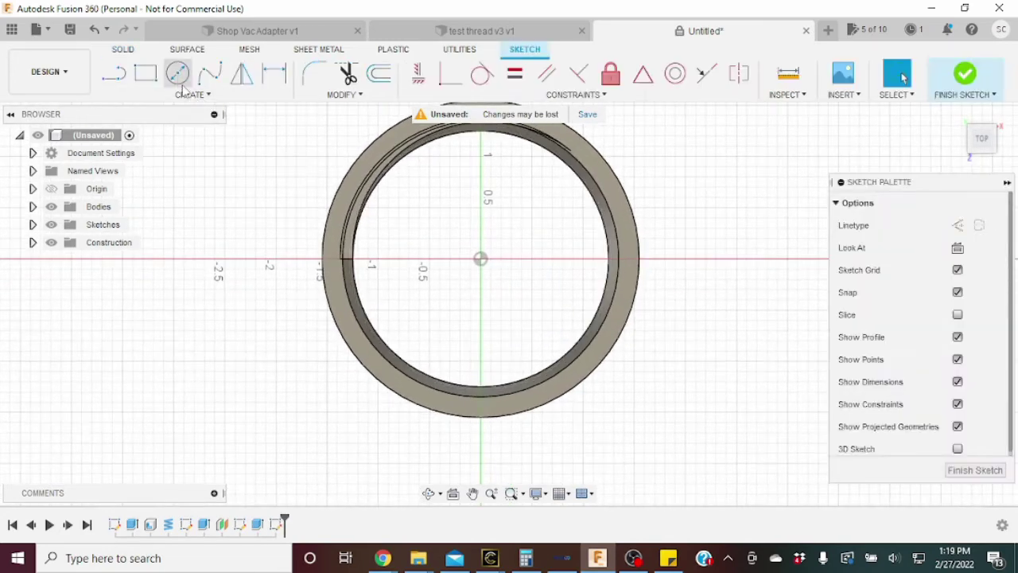
left_click(179, 77)
left_click(480, 259)
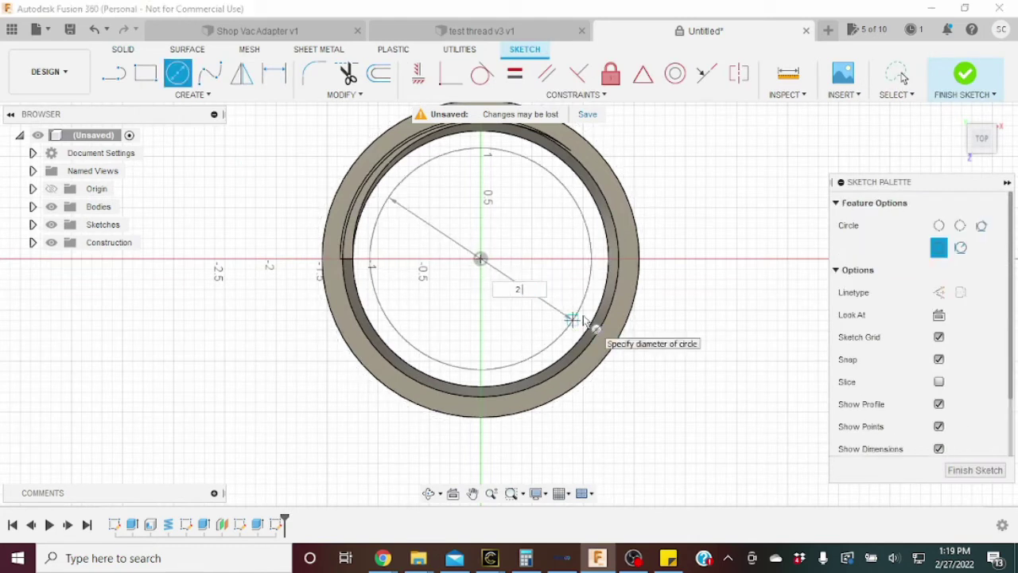
key("Tab")
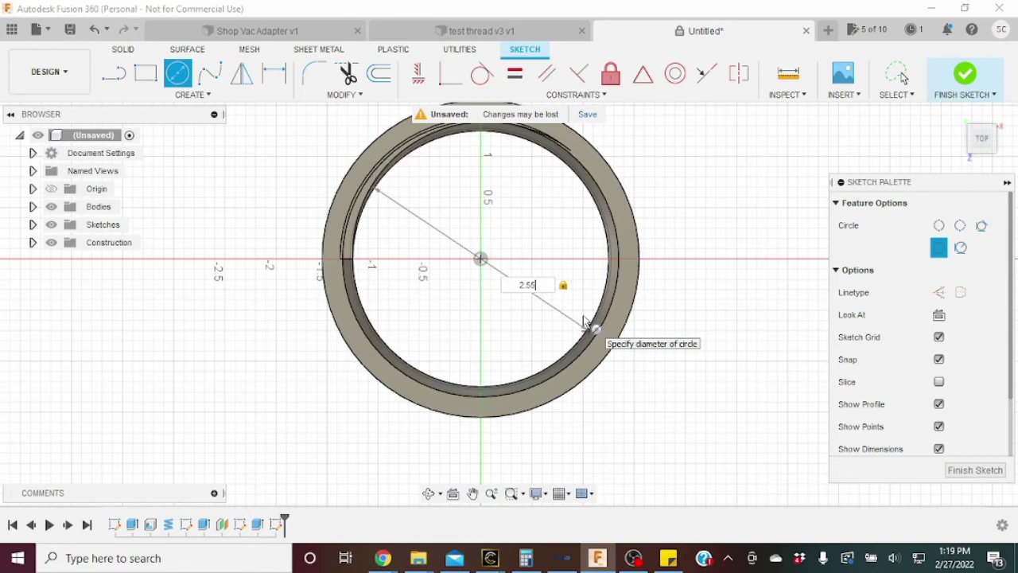
key("Return")
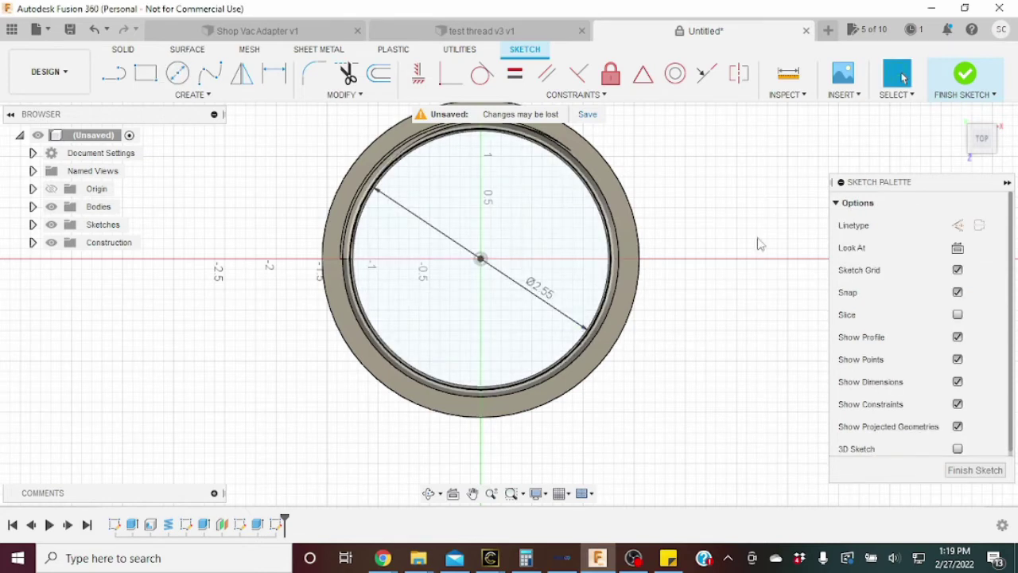
- Extrude the 2.55 in circle 1.00 in upward as a cut through the ring to flatten the thread crests
key("e")
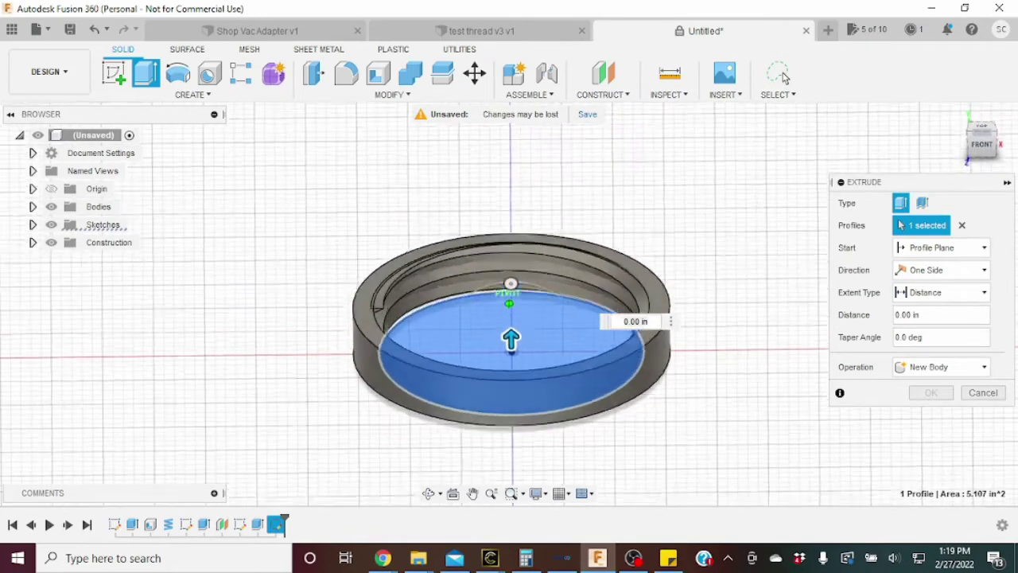
scroll(564, 310, "up", 5)
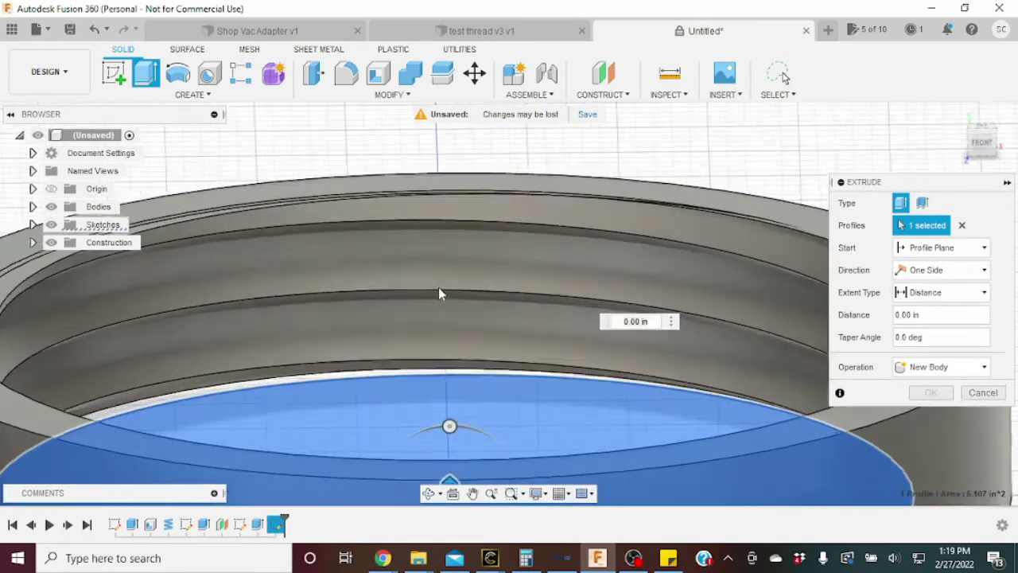
scroll(466, 454, "down", 4)
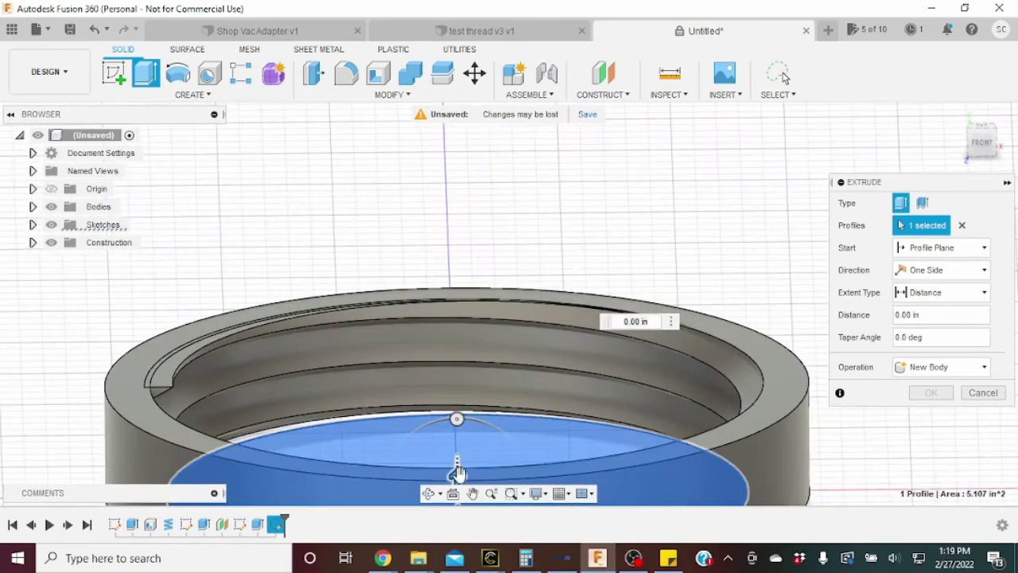
left_click_drag(457, 475, 455, 259)
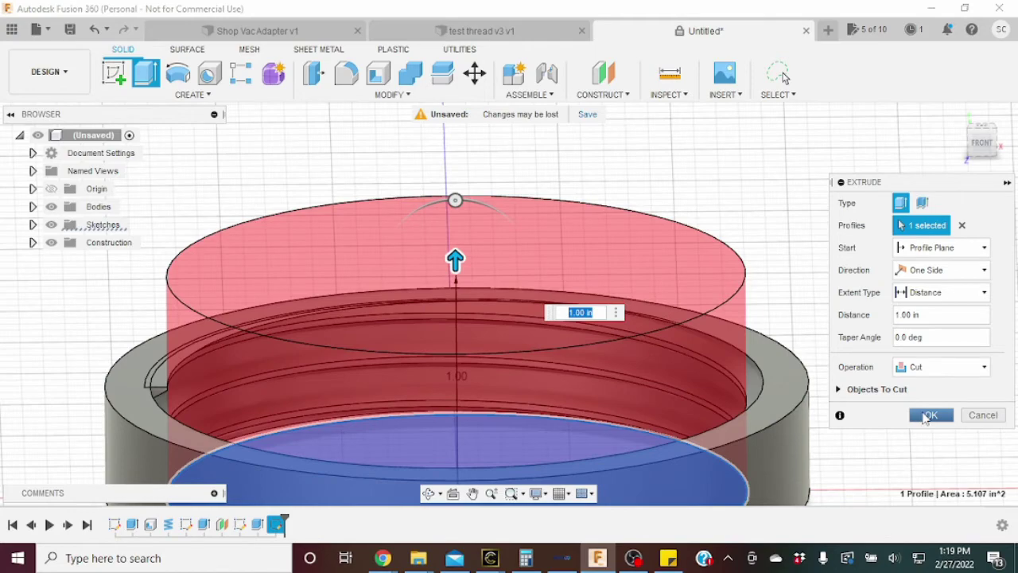
left_click(929, 415)
- Start a new sketch on the horizontal plane and draw a horizontal line through the origin, extending past the ring on both sides
scroll(540, 382, "down", 3)
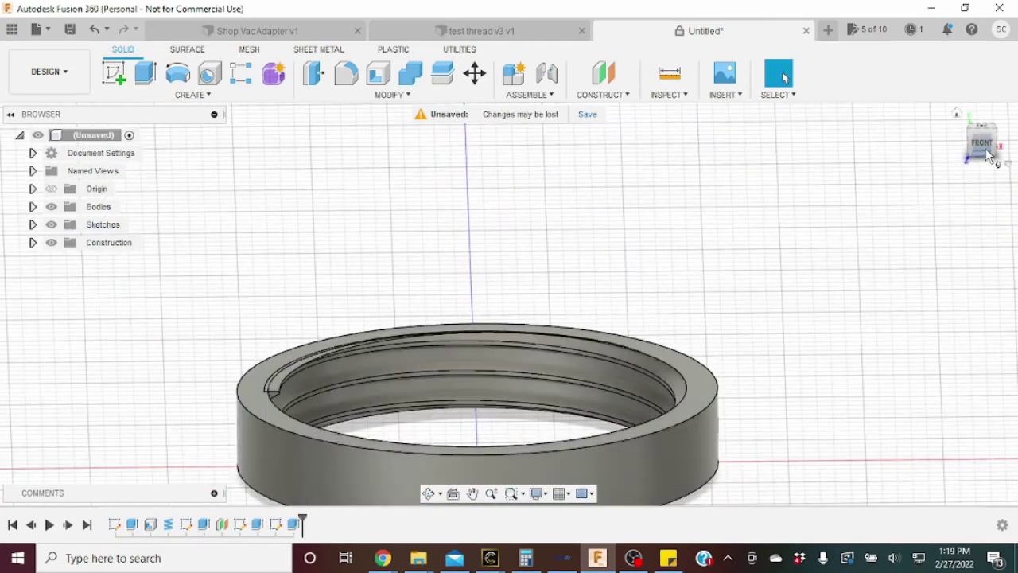
middle_click_drag(984, 149, 711, 294, "shift")
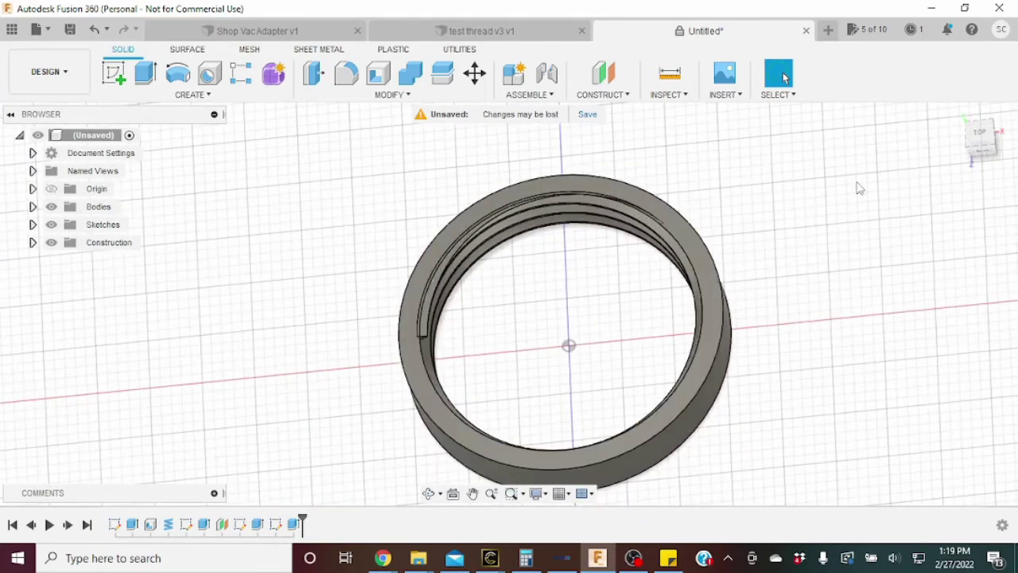
middle_click_drag(982, 141, 934, 166, "shift")
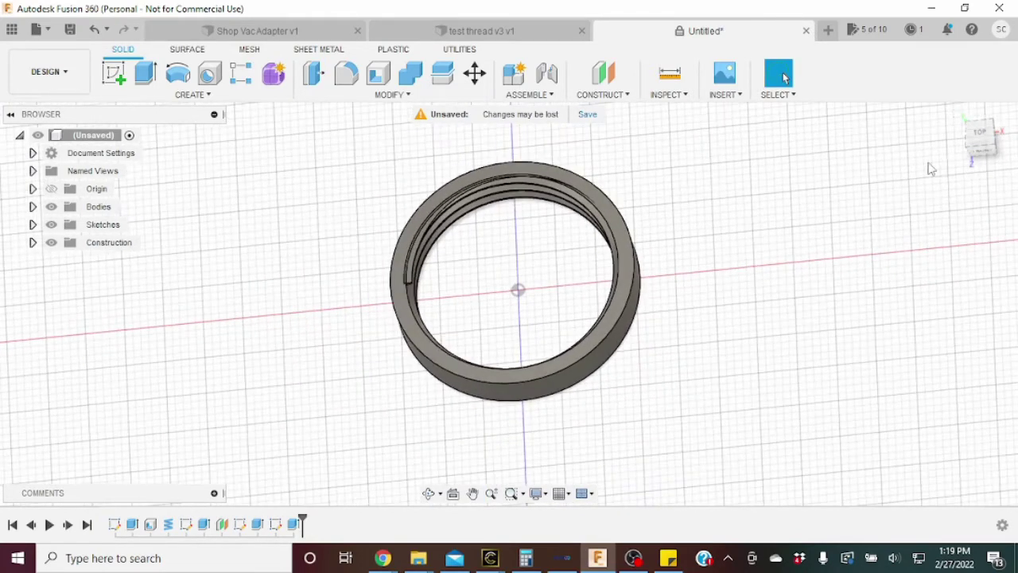
left_click(982, 142)
scroll(561, 290, "up", 1)
left_click_drag(562, 290, 548, 322)
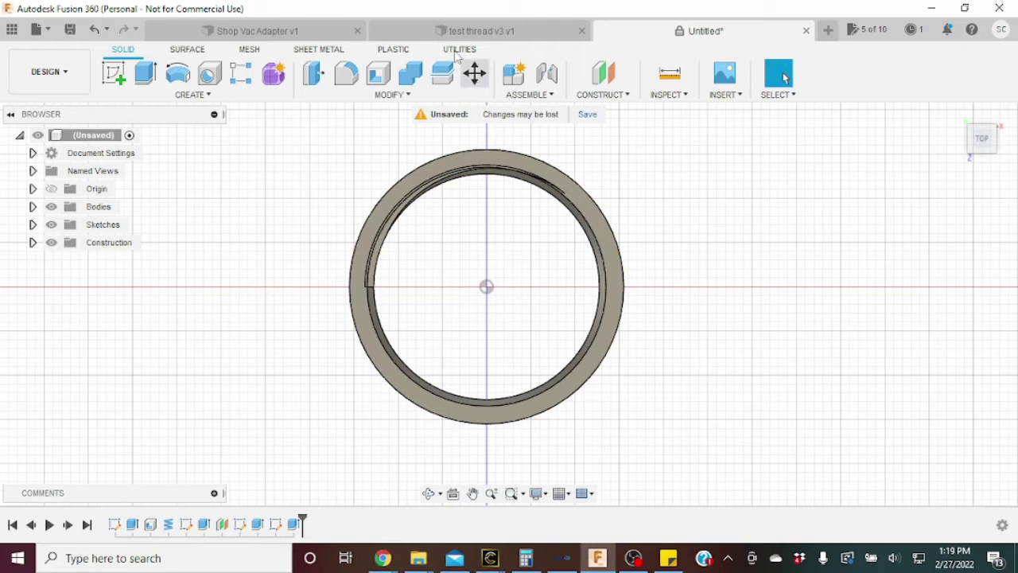
left_click(114, 73)
left_click(518, 315)
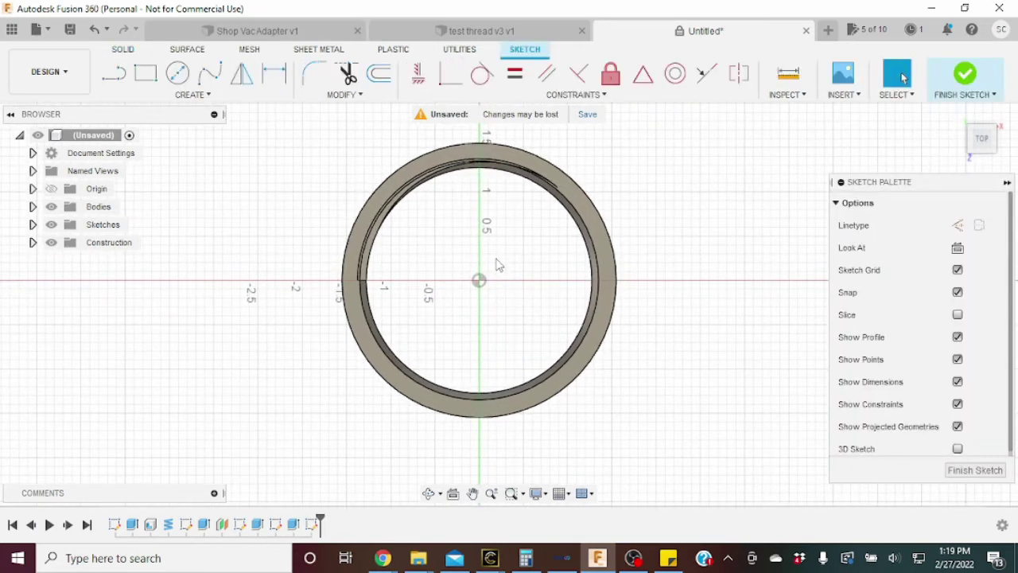
key("l")
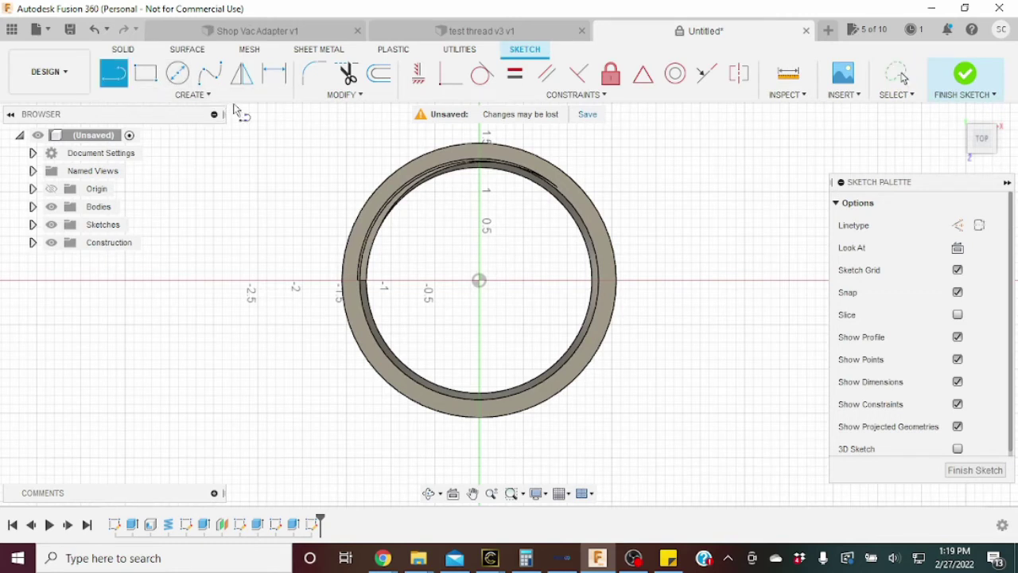
left_click(648, 280)
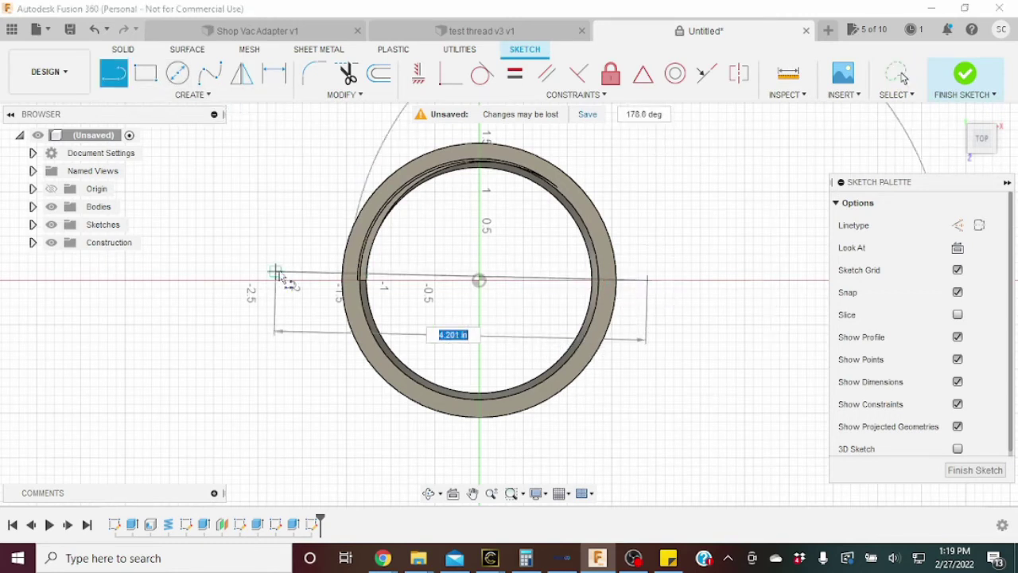
left_click(267, 280)
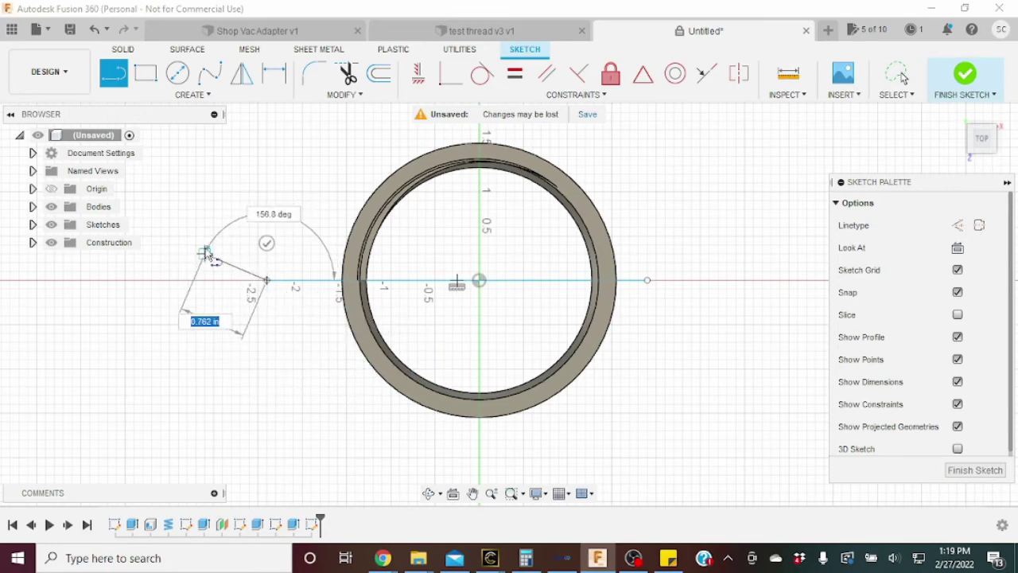
- End the line at its second endpoint without adding another segment, and finish the sketch
key("Escape")
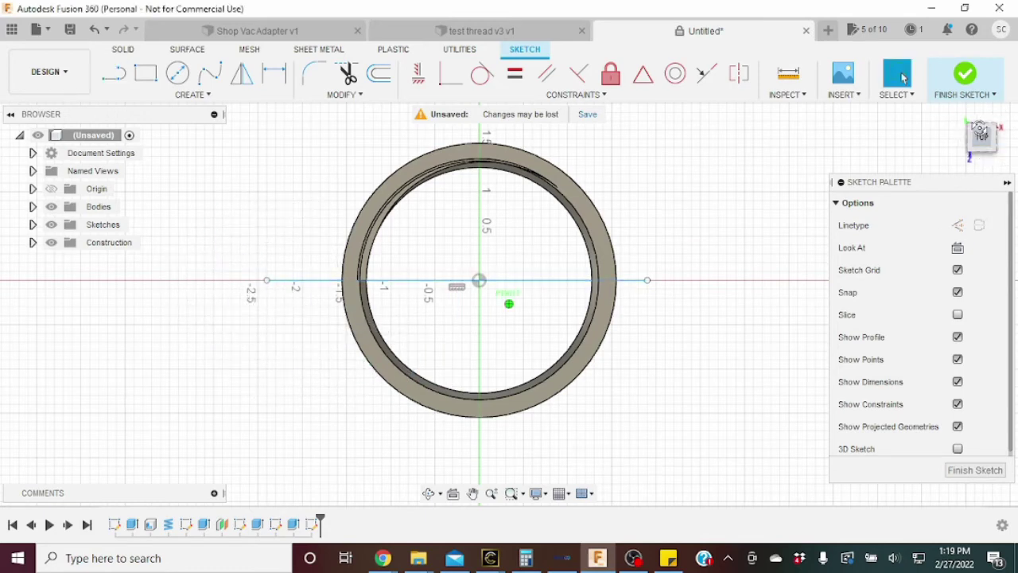
left_click(981, 151)
left_click(971, 84)
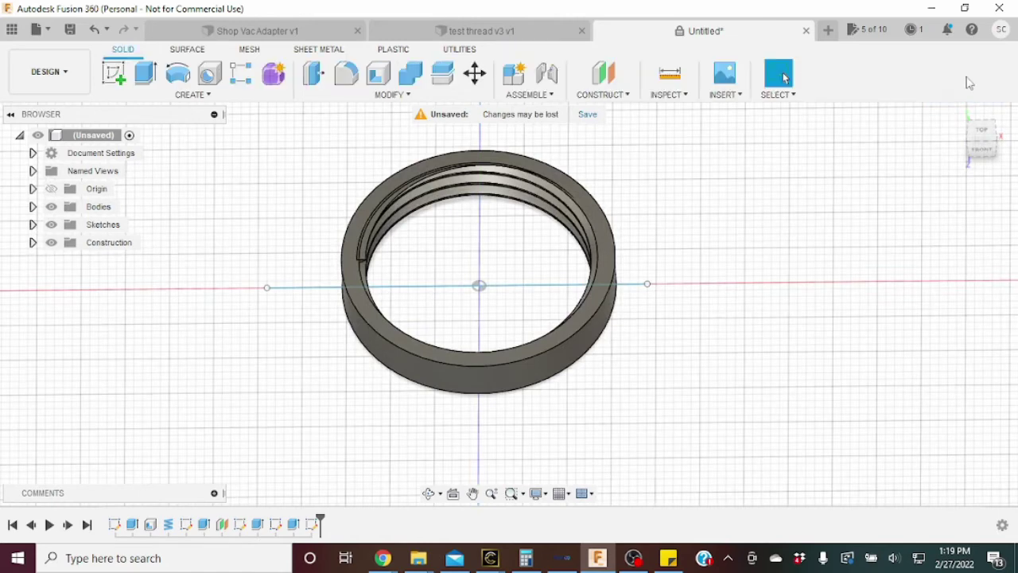
- Split the ring and thread coil bodies in half, using the sketched line through the origin as the splitting tool
left_click(395, 96)
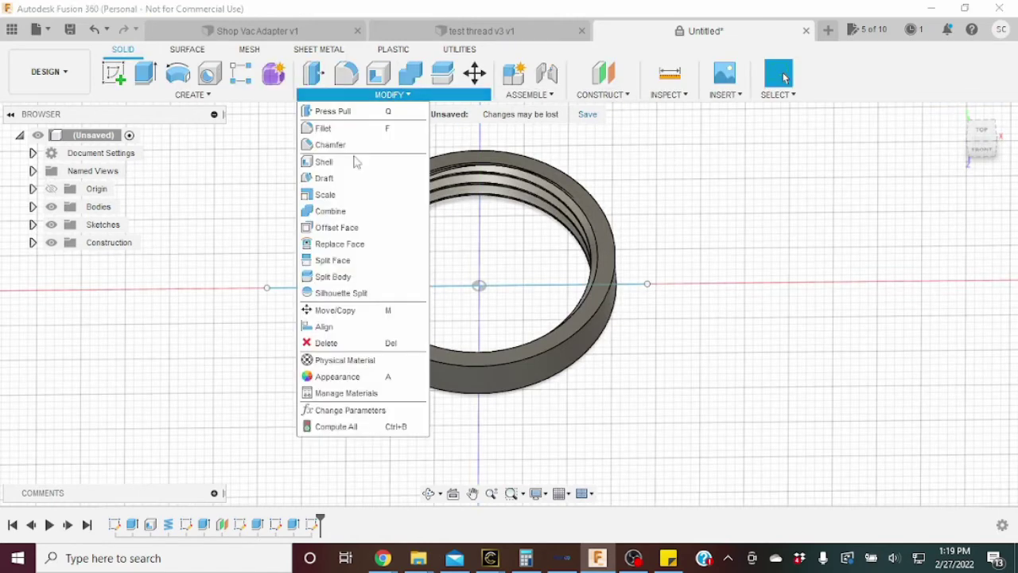
key("Escape")
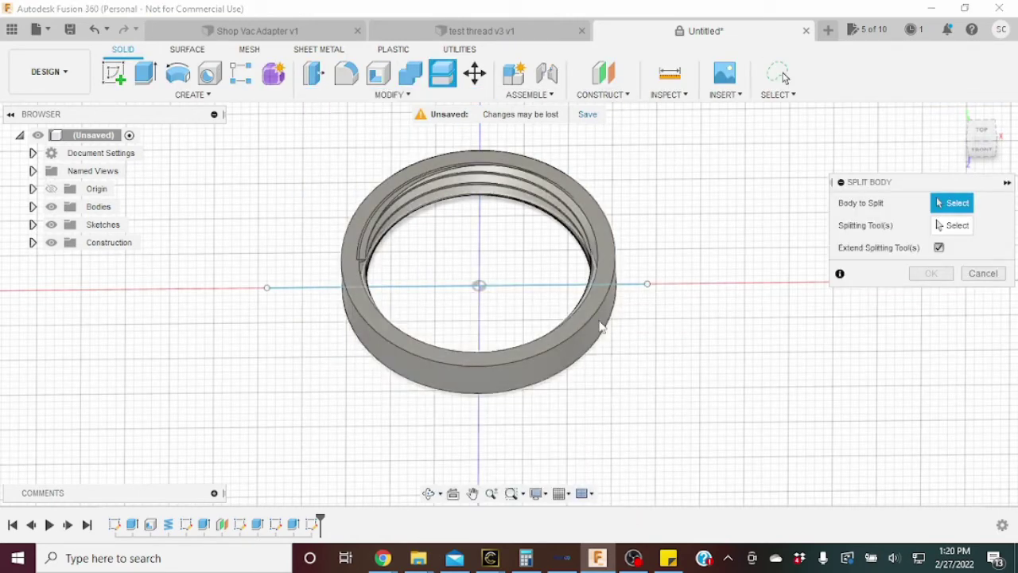
left_click(599, 324)
left_click(593, 300)
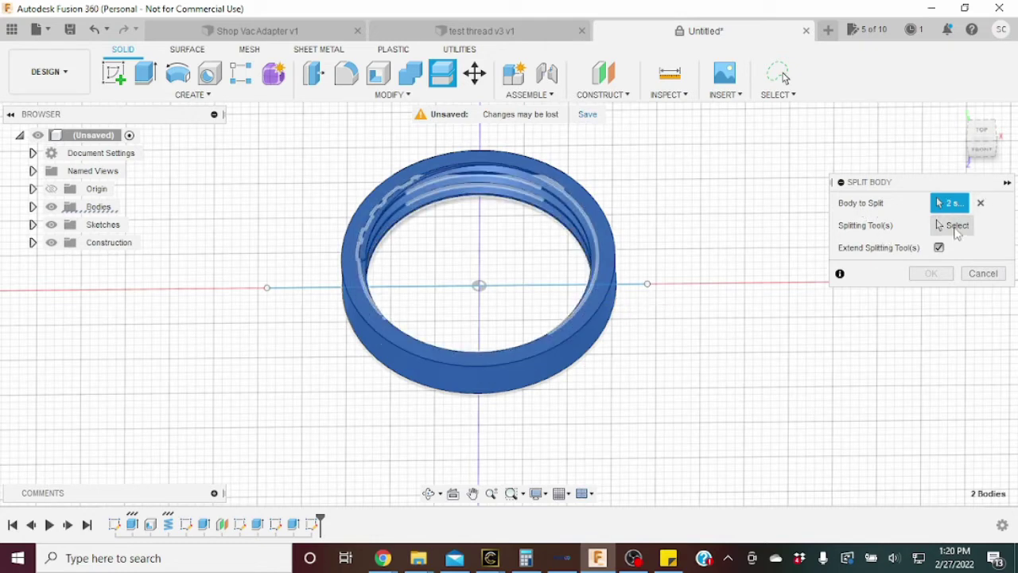
left_click(954, 227)
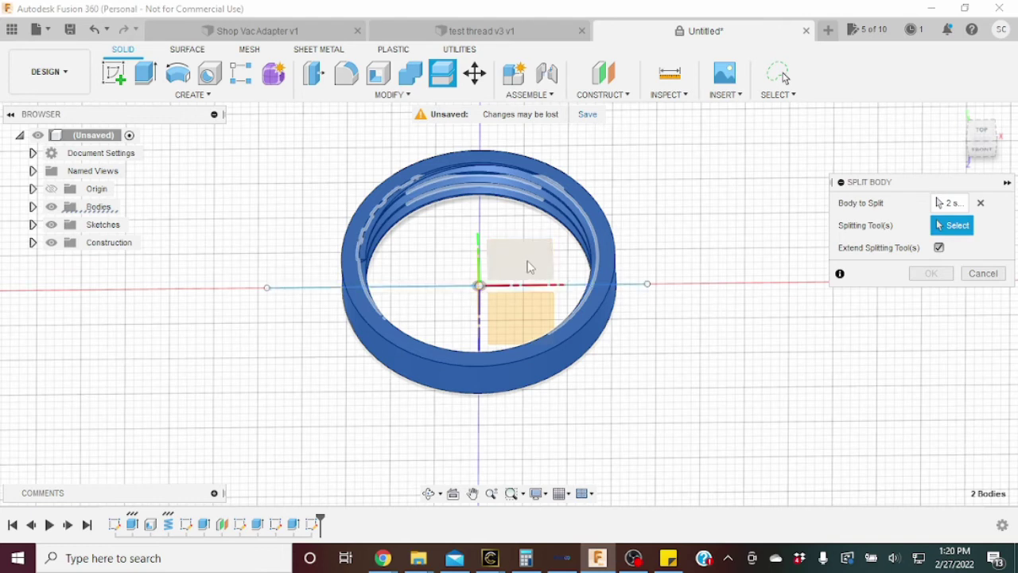
left_click(636, 290)
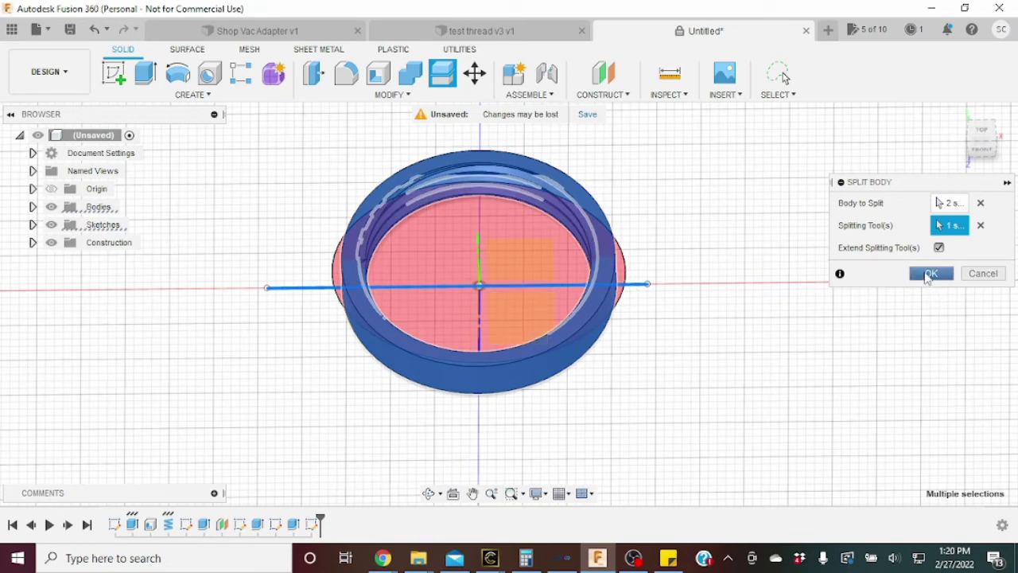
left_click(929, 275)
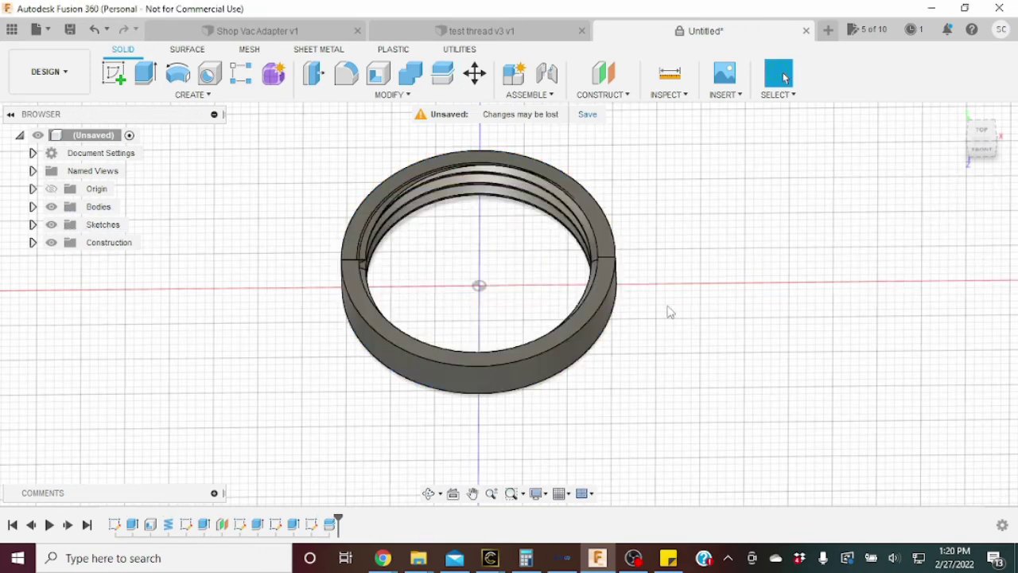
- Hide Body1, Body2 and Body4 to expose the thread cross-section, and view the remaining half from the front
left_click(986, 131)
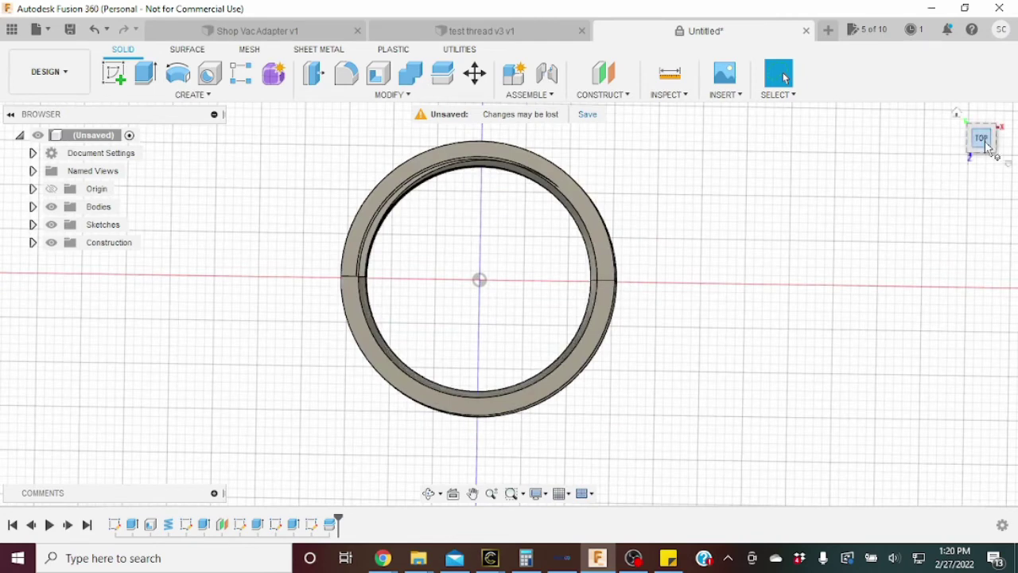
middle_click_drag(509, 302, 509, 238, "shift")
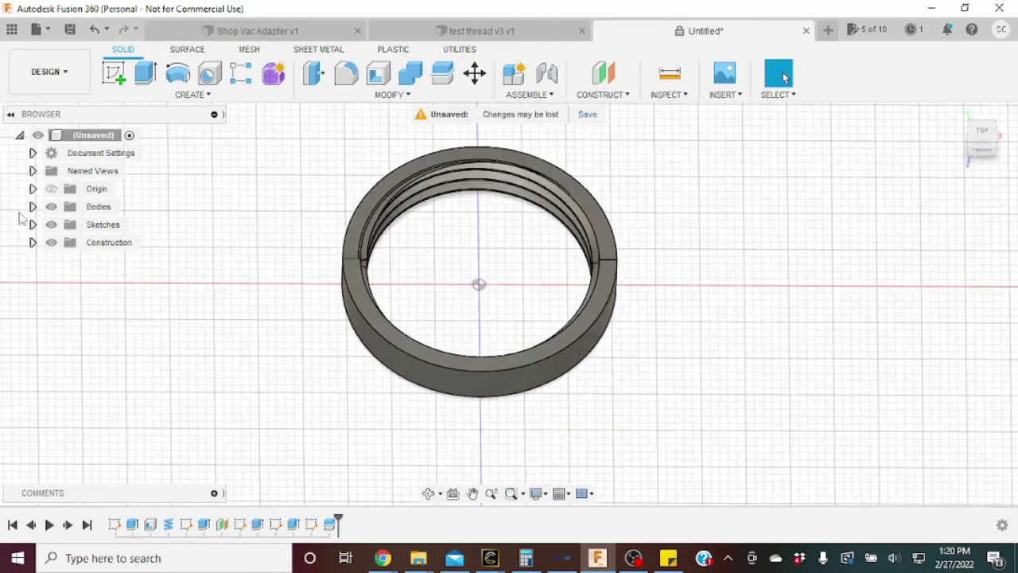
left_click(33, 206)
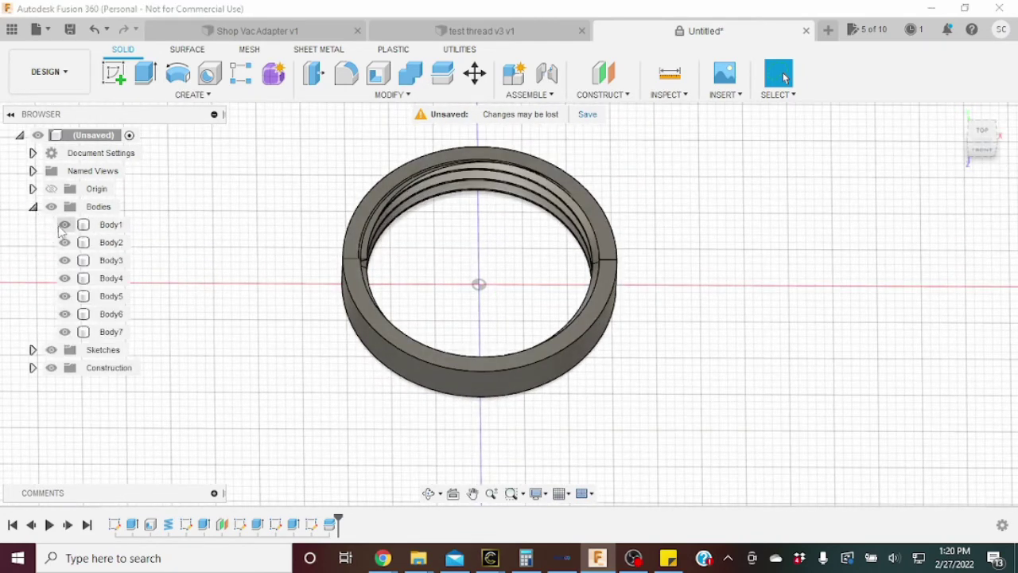
left_click(65, 224)
left_click(65, 243)
left_click(64, 278)
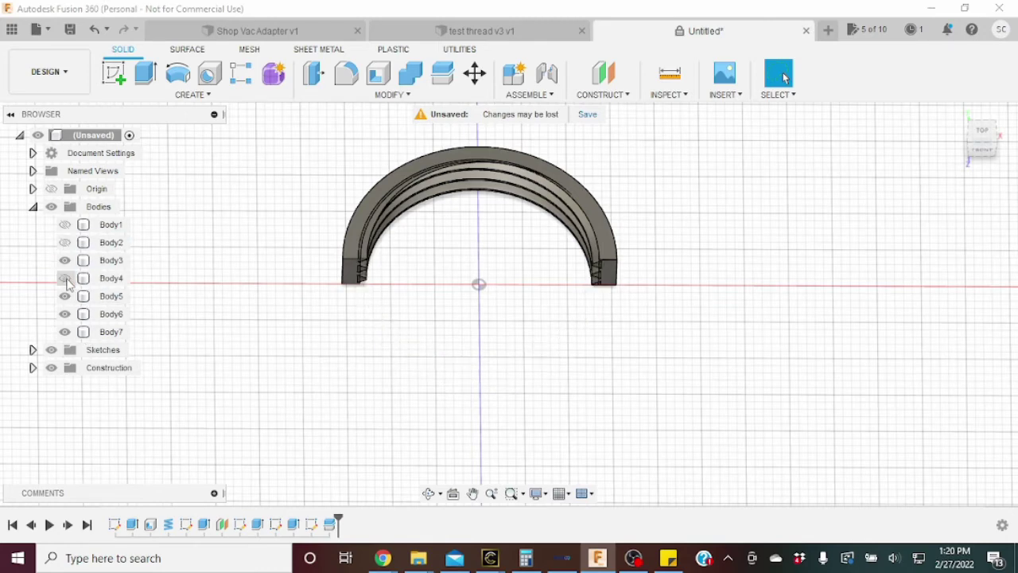
scroll(397, 270, "up", 3)
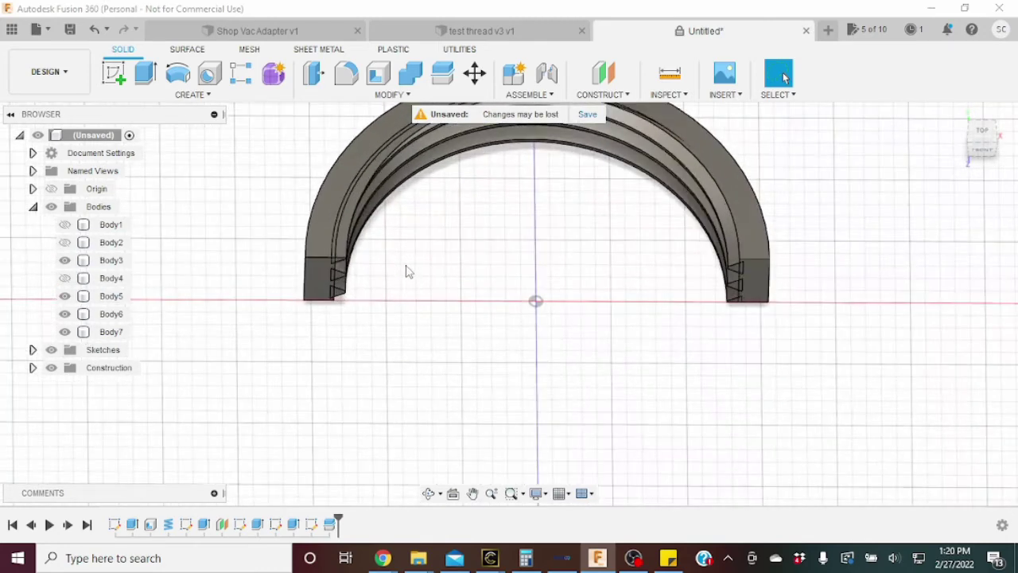
left_click(982, 150)
scroll(459, 244, "up", 3)
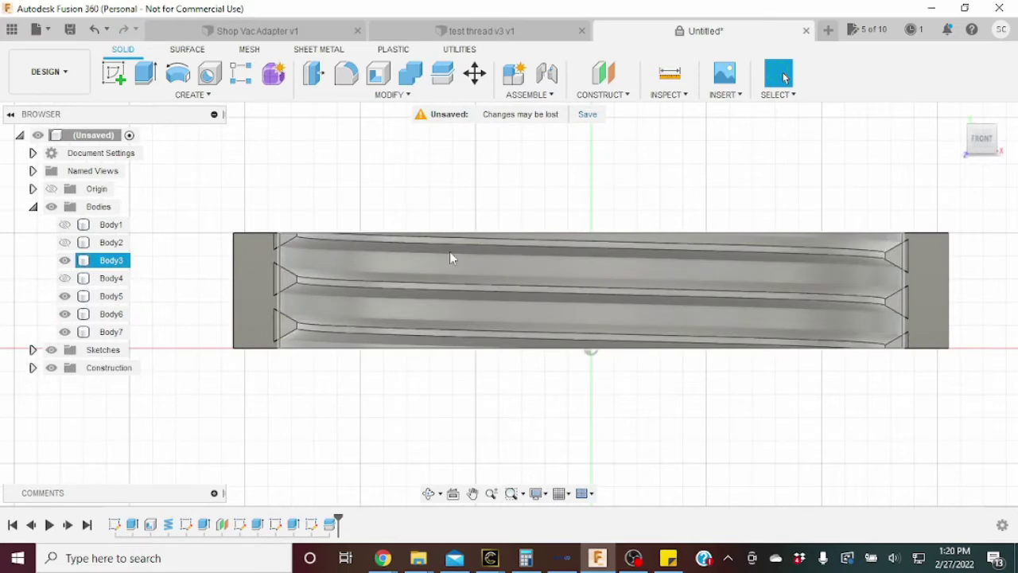
- Switch to the test thread v3 v1 design, hide Body1, Body2 and Body4, and view its thread section from the front
left_click(503, 30)
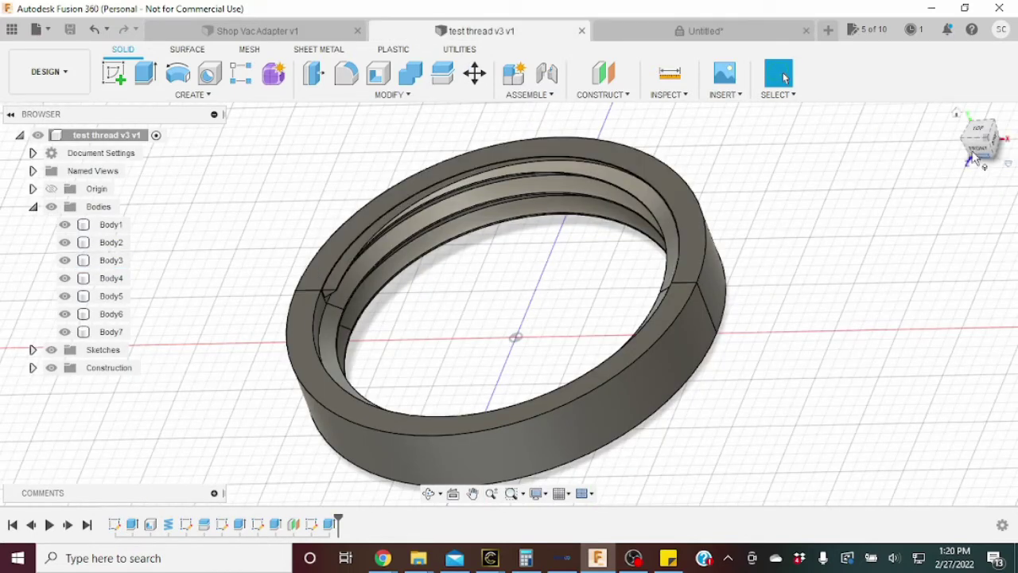
left_click(64, 224)
left_click(64, 242)
left_click(65, 278)
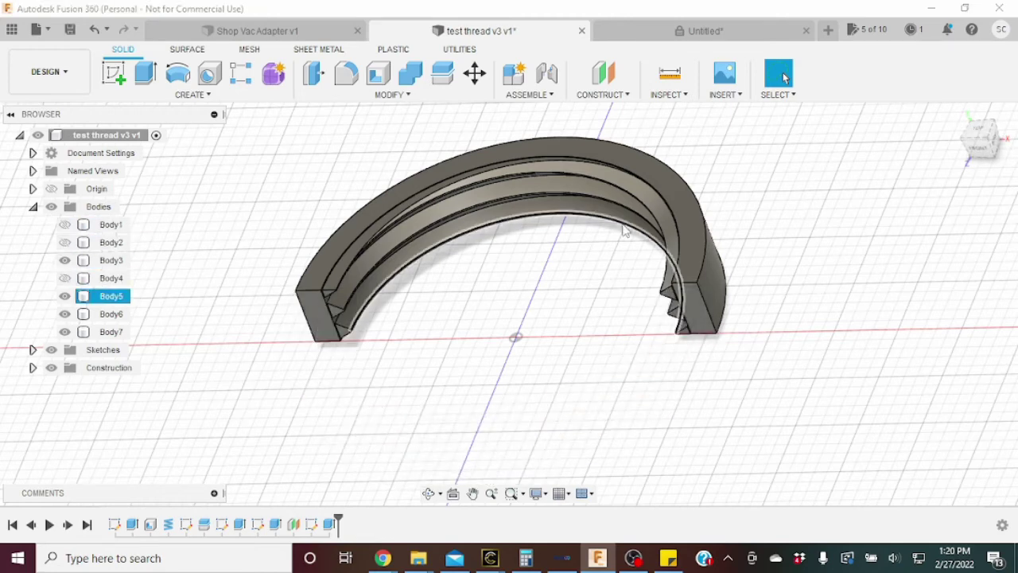
left_click_drag(978, 148, 1004, 137)
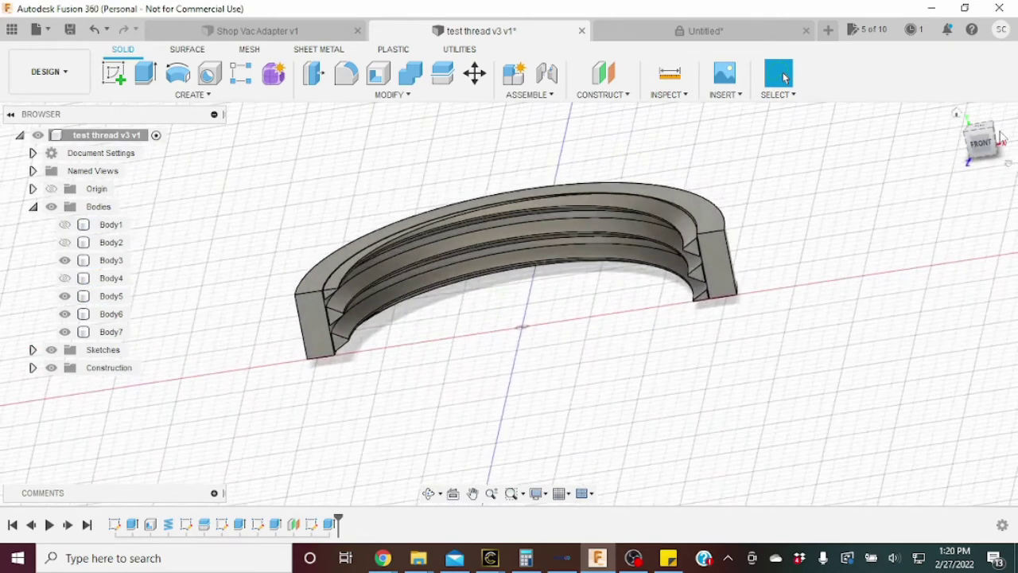
left_click(979, 143)
scroll(625, 262, "up", 3)
scroll(636, 282, "up", 3)
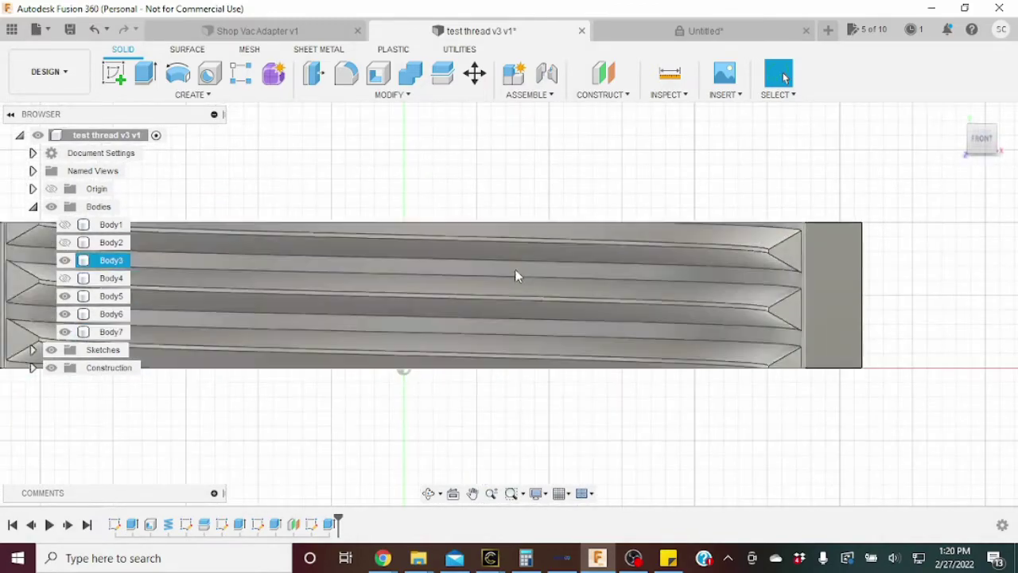
middle_click_drag(520, 275, 563, 275)
left_click_drag(563, 275, 604, 291)
key("Escape")
scroll(504, 282, "down", 1)
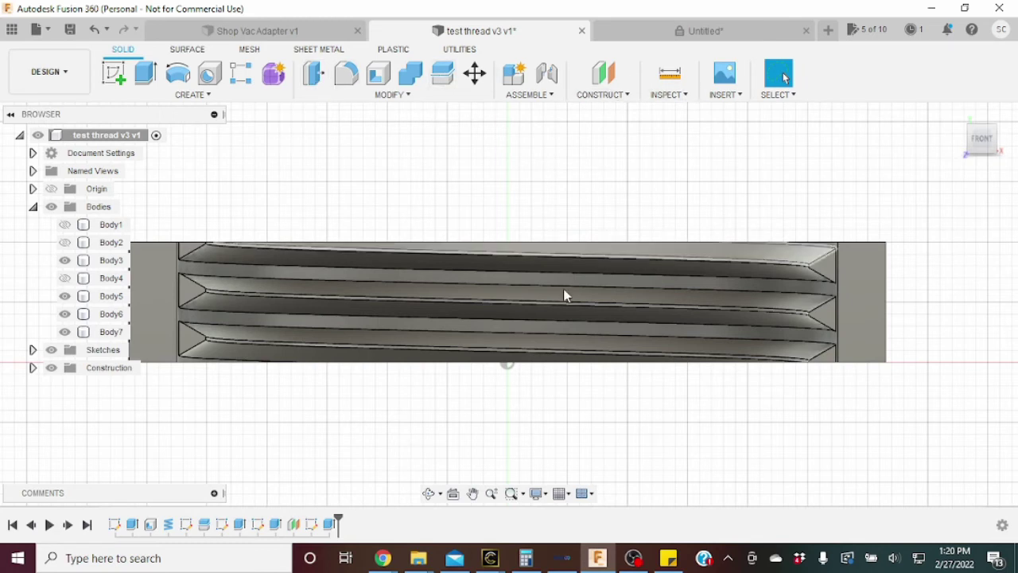
- Measure the distance between the flattened thread crest vertices on opposite sides of the half ring
left_click(673, 77)
scroll(795, 278, "up", 2)
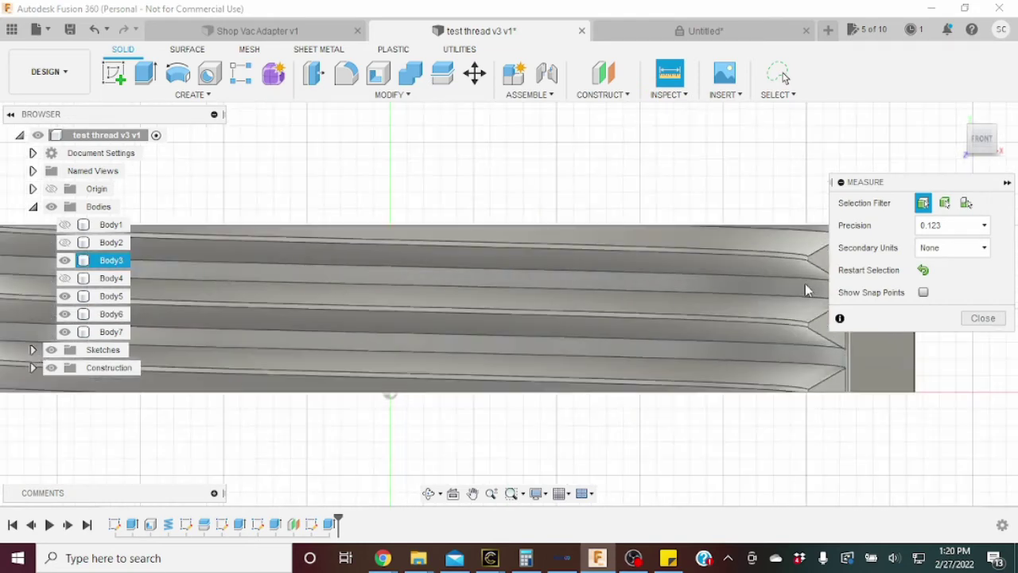
scroll(796, 275, "up", 3)
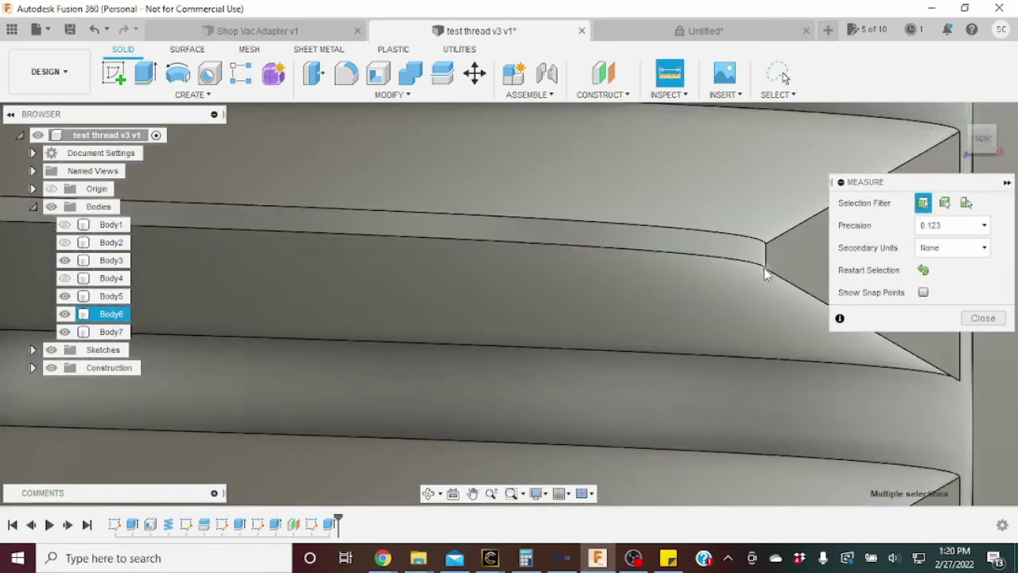
left_click(766, 274)
scroll(551, 366, "down", 3)
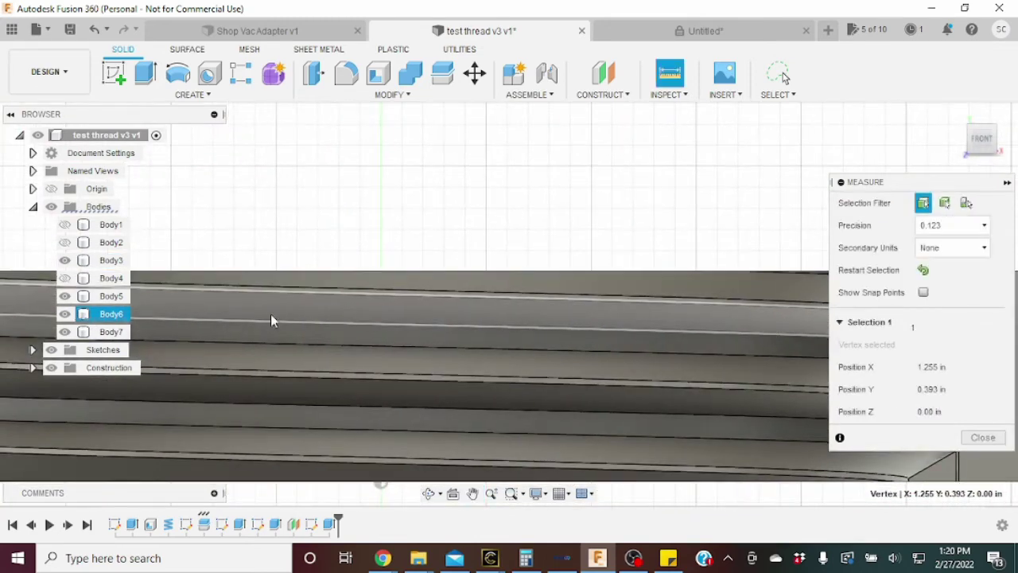
scroll(271, 320, "down", 2)
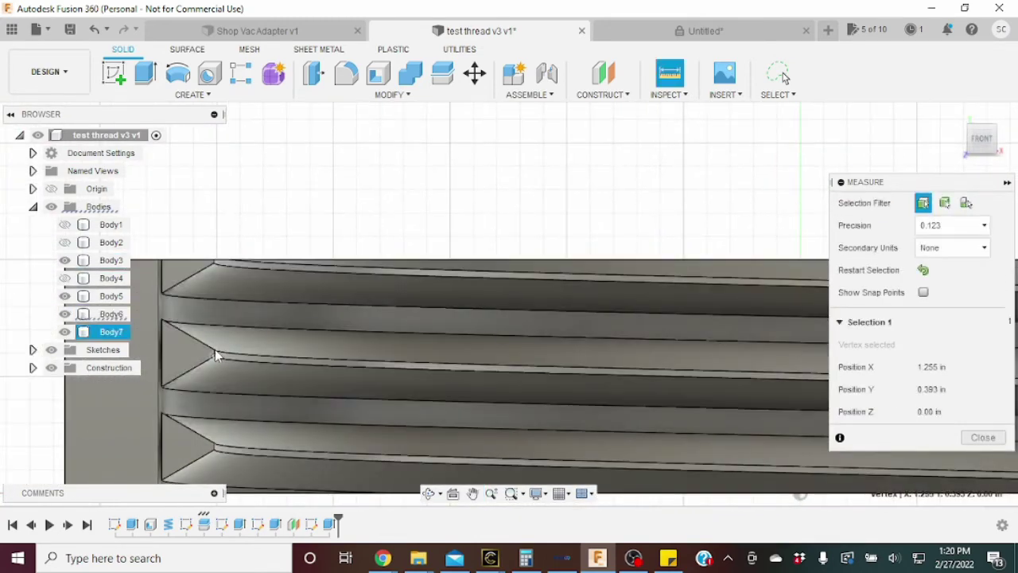
scroll(485, 398, "down", 3)
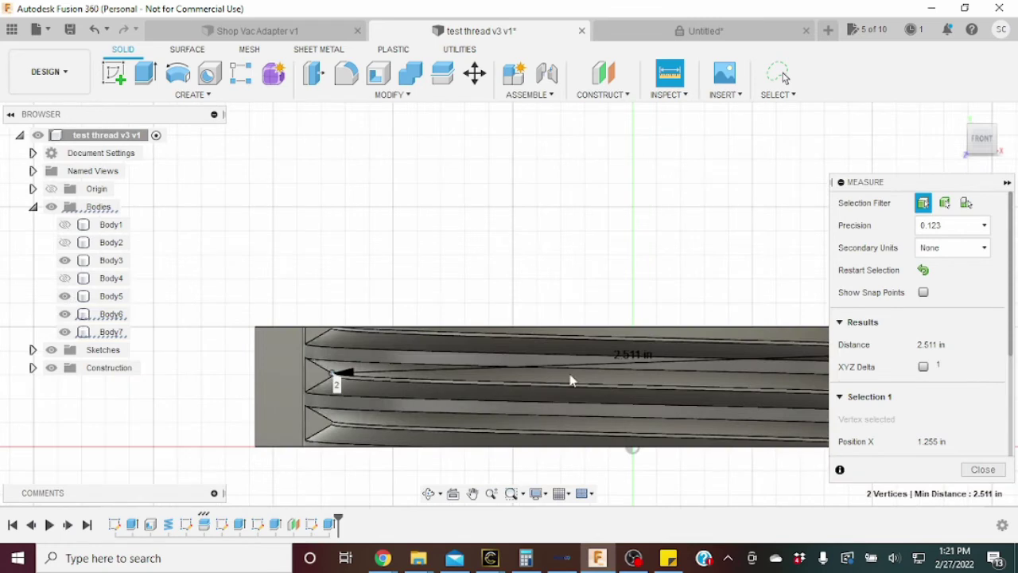
scroll(634, 388, "down", 2)
scroll(589, 370, "up", 5)
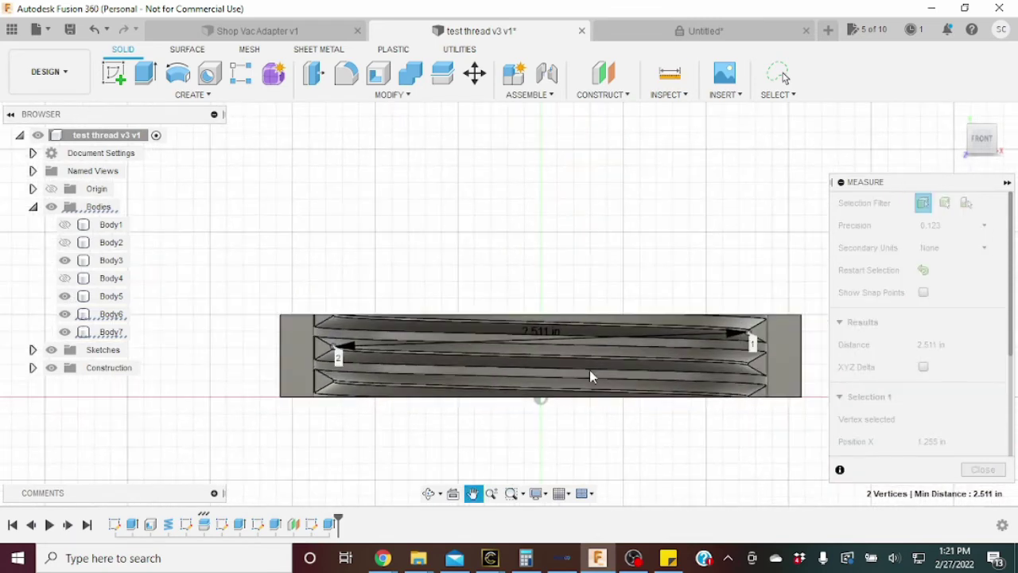
scroll(540, 338, "down", 2)
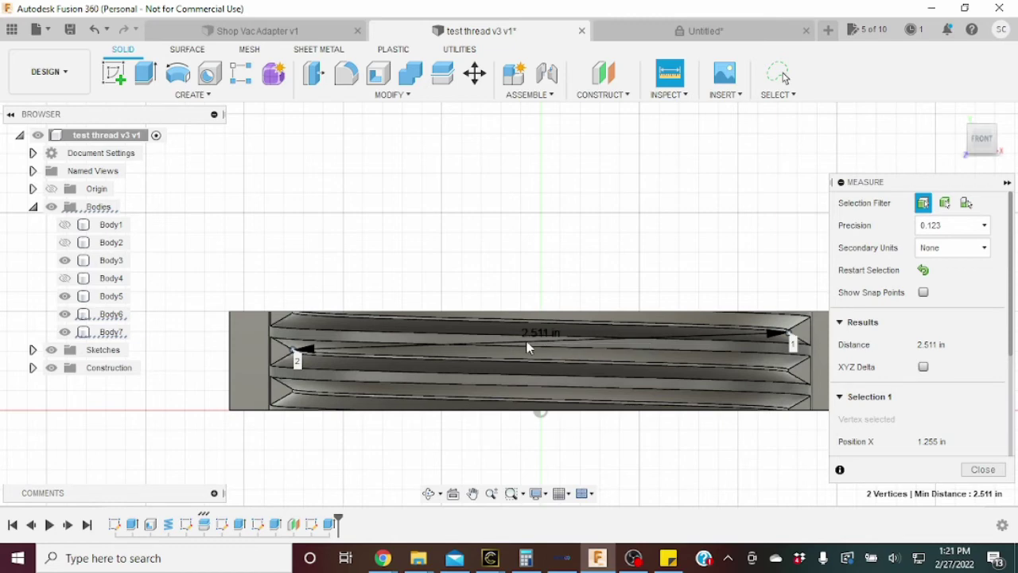
scroll(537, 346, "up", 1)
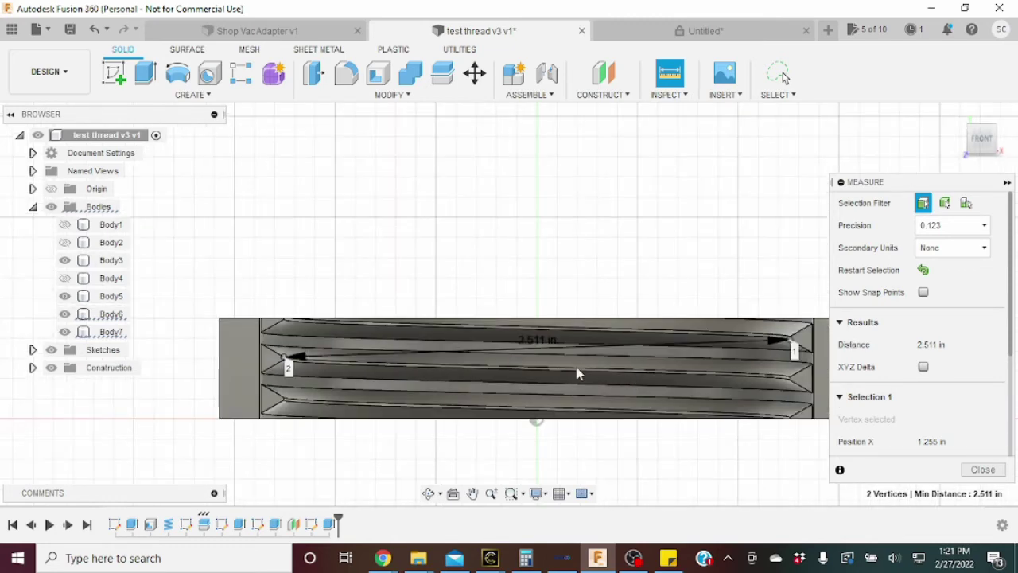
scroll(557, 381, "up", 1)
scroll(557, 374, "down", 2)
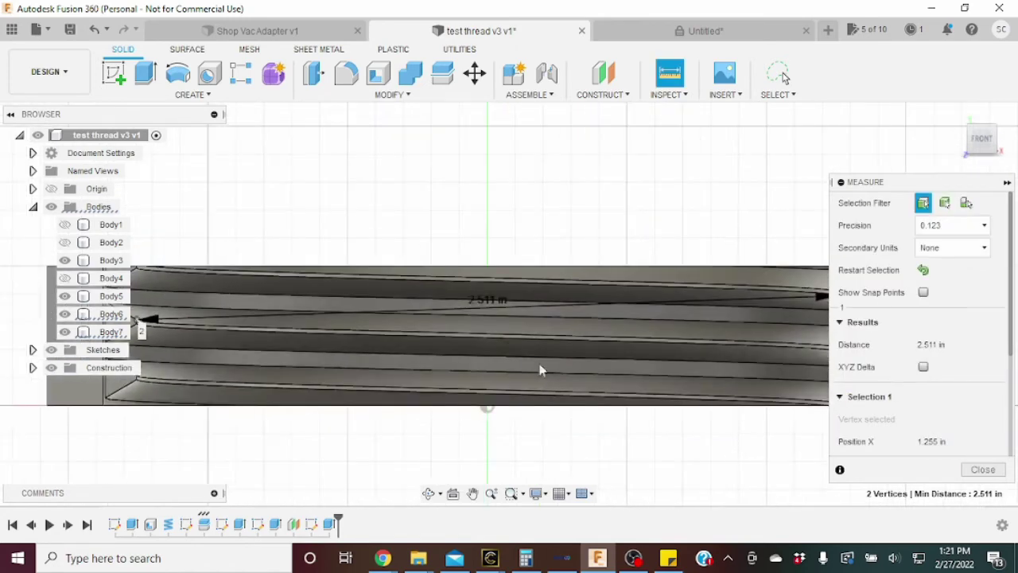
- Restart the measurement and measure between the thread root vertices on opposite sides of the half ring
left_click(923, 271)
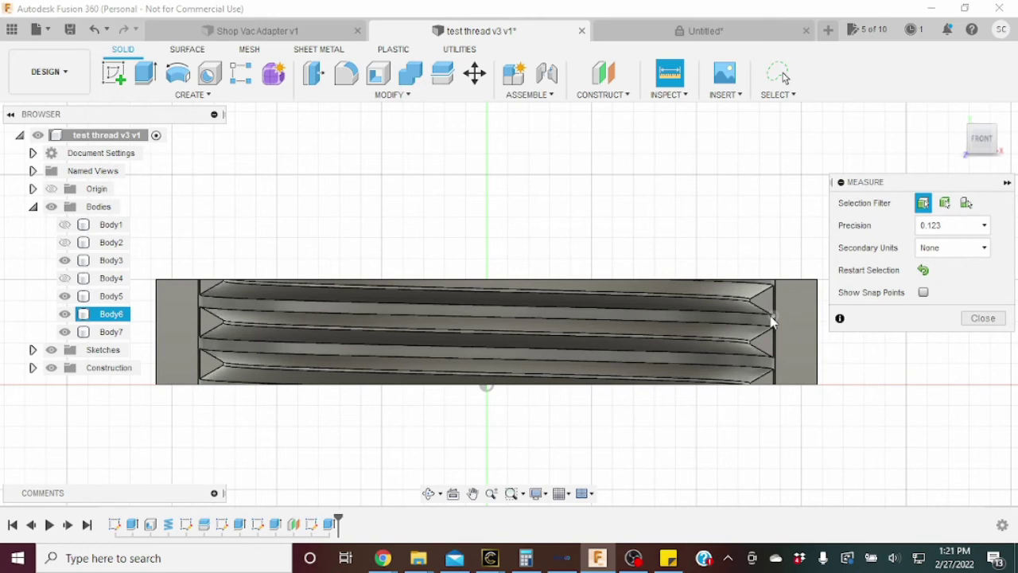
left_click(775, 322)
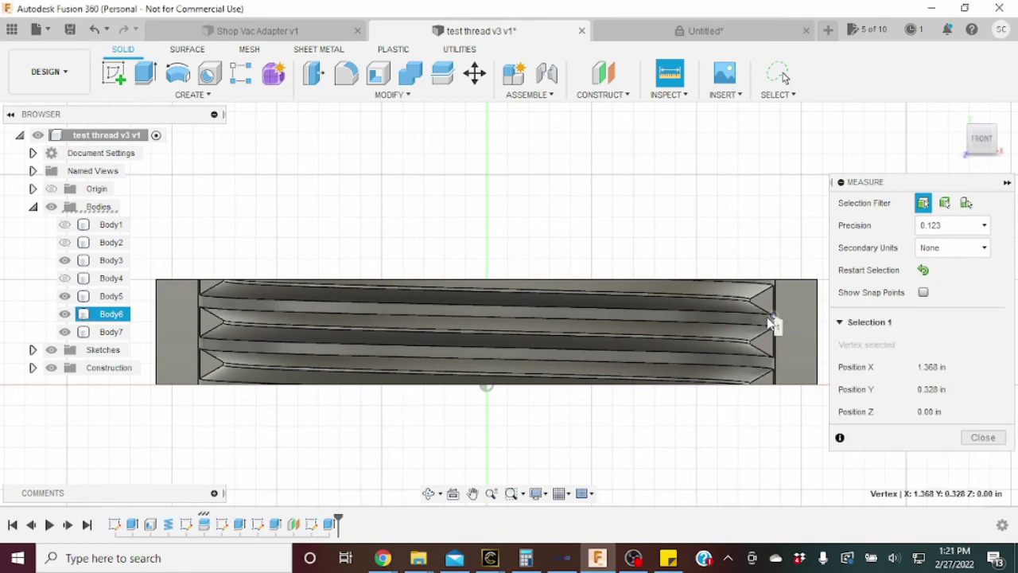
left_click(201, 296)
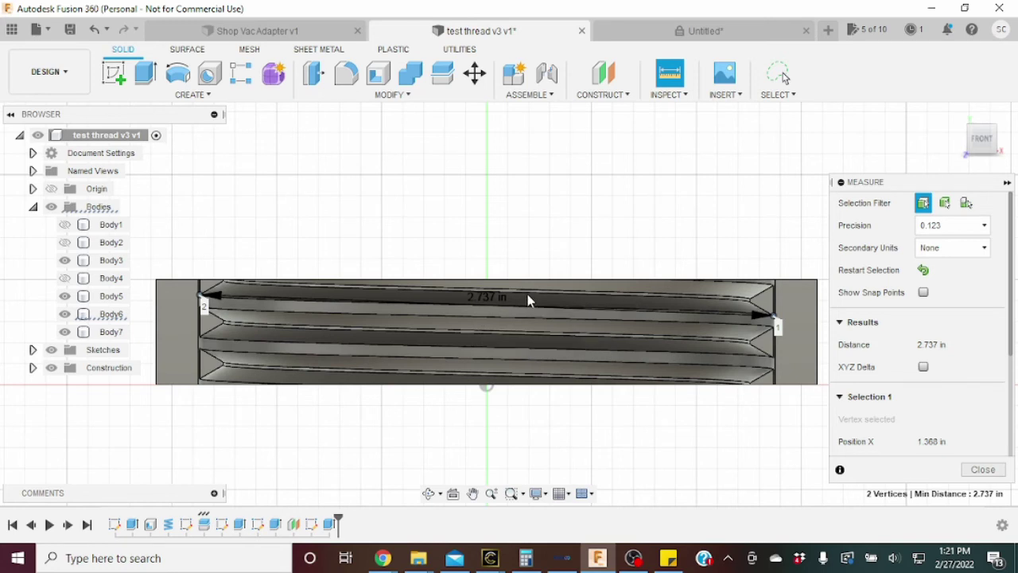
left_click(983, 470)
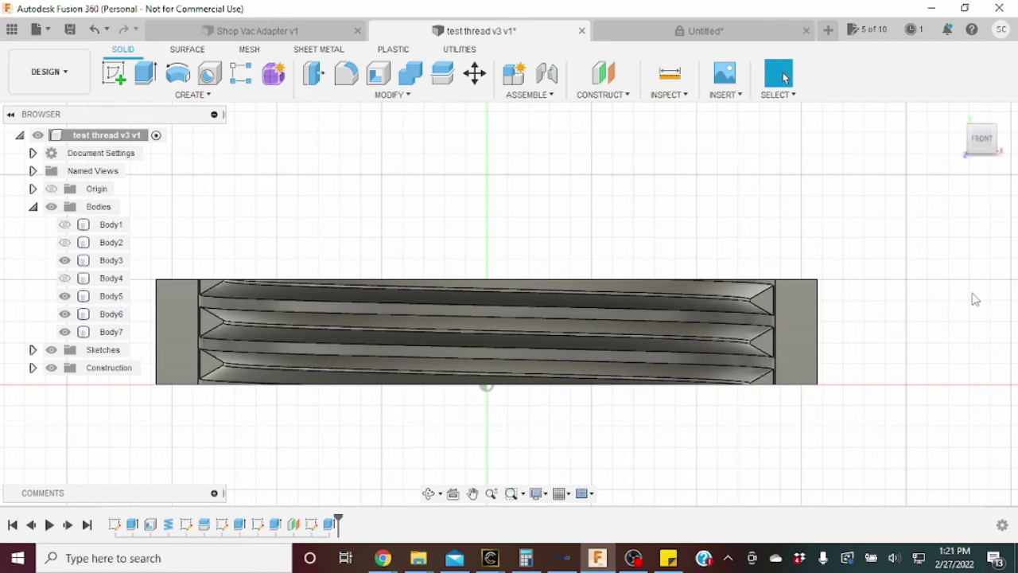
left_click(986, 149)
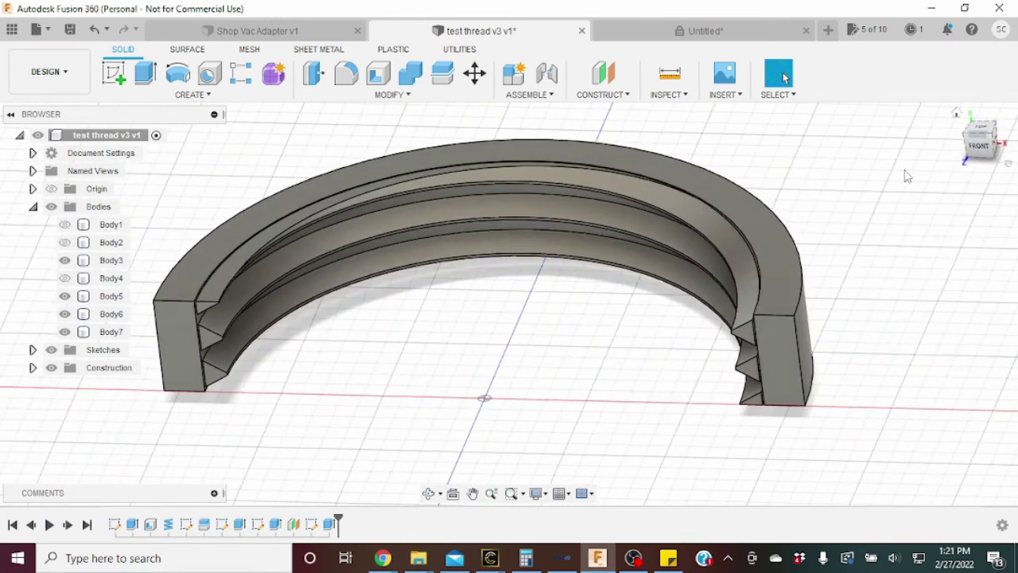